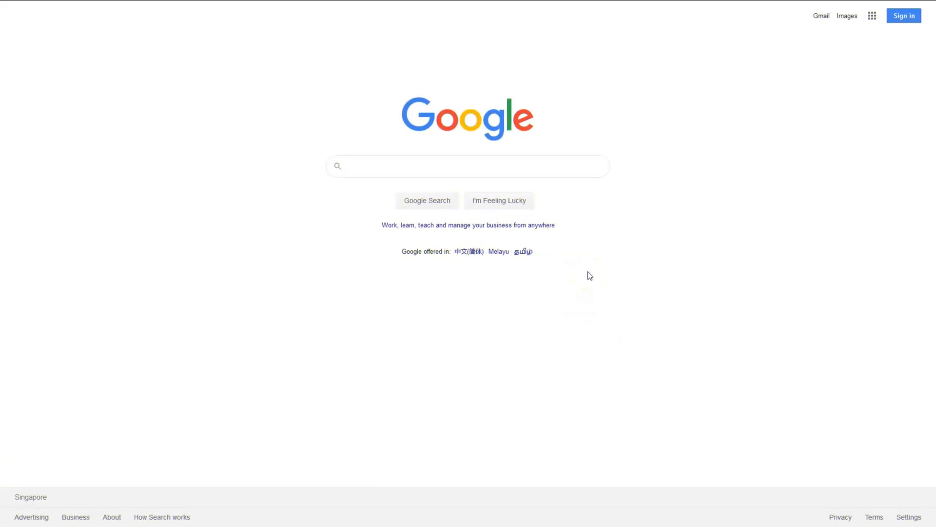
pyautogui.write('best guitar course for beginners')
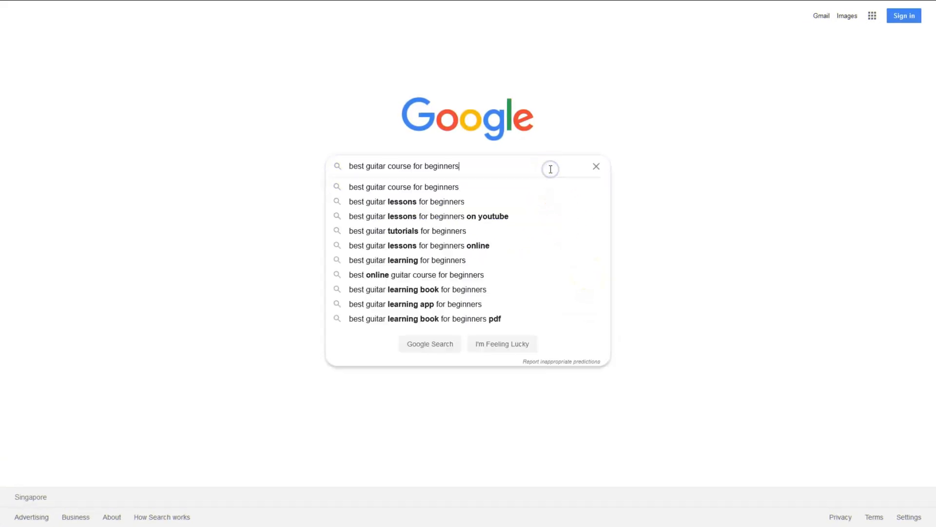
# - Run the 'best guitar course for beginners' search, then search 'Guitar Tricks review' instead
pyautogui.press('Return')
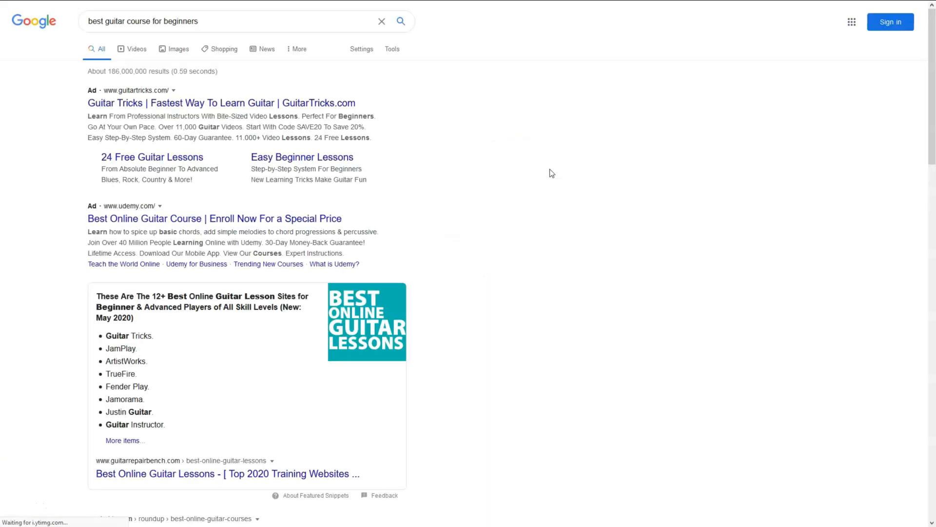
pyautogui.scroll(-3, 584, 176)
pyautogui.scroll(-3, 585, 176)
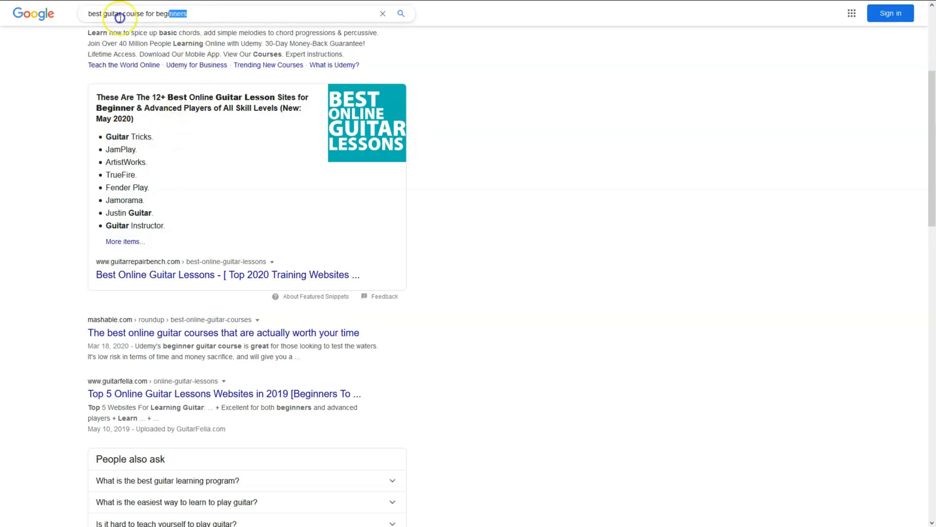
pyautogui.moveTo(186, 14); pyautogui.dragTo(74, 14)
pyautogui.write('Guitar Tricks revi')
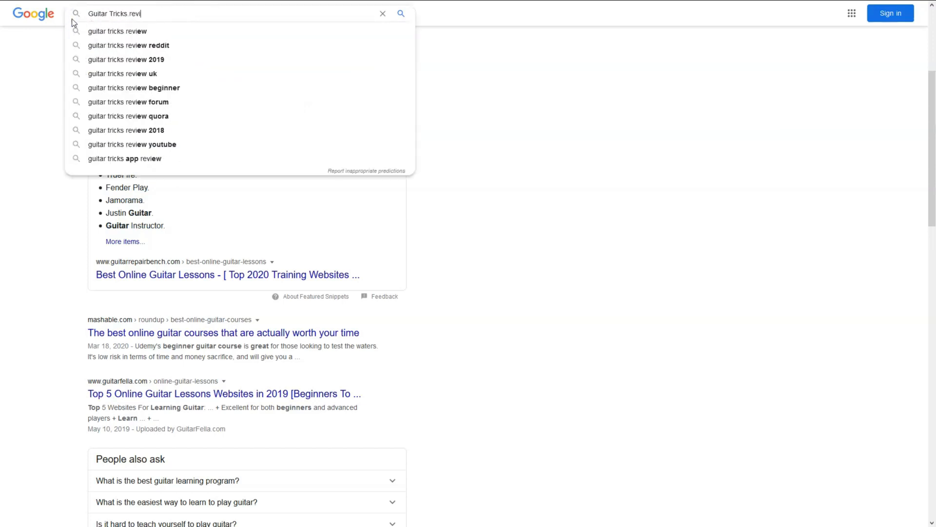
pyautogui.write('ew')
pyautogui.press('Return')
pyautogui.scroll(-5, 250, 83)
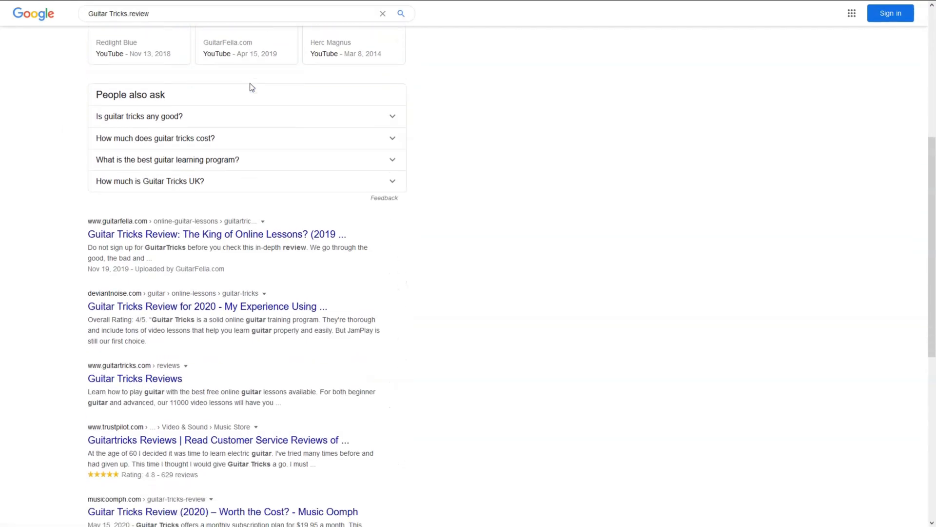
pyautogui.scroll(-2, 236, 94)
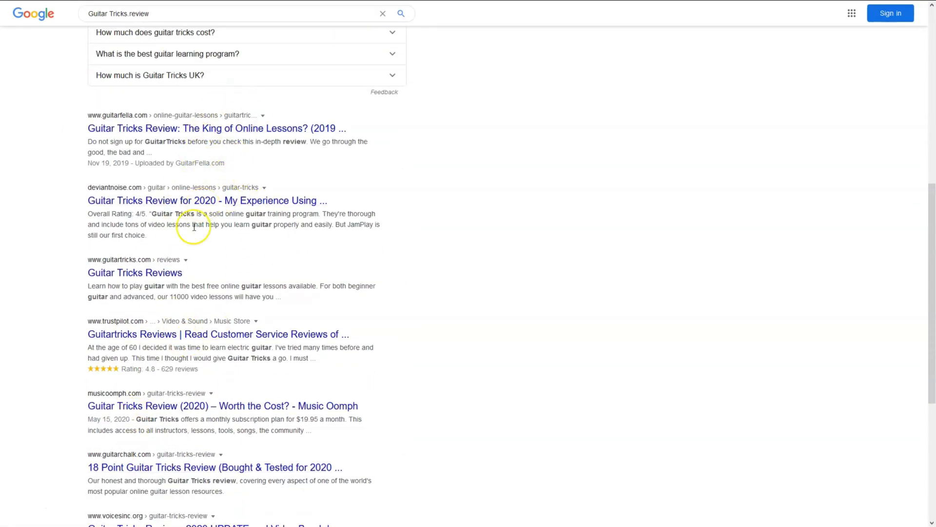
# - View GuitarFella's Guitar Tricks review, visit the GuitarTricks site, and return to the review tab
pyautogui.click(290, 128)
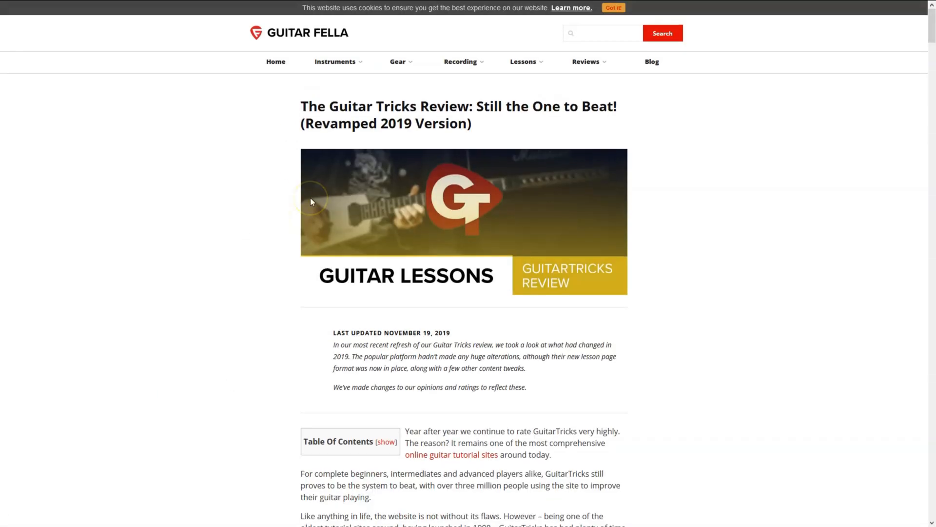
pyautogui.scroll(-5, 307, 206)
pyautogui.scroll(-5, 308, 206)
pyautogui.scroll(-8, 308, 206)
pyautogui.scroll(-8, 308, 206)
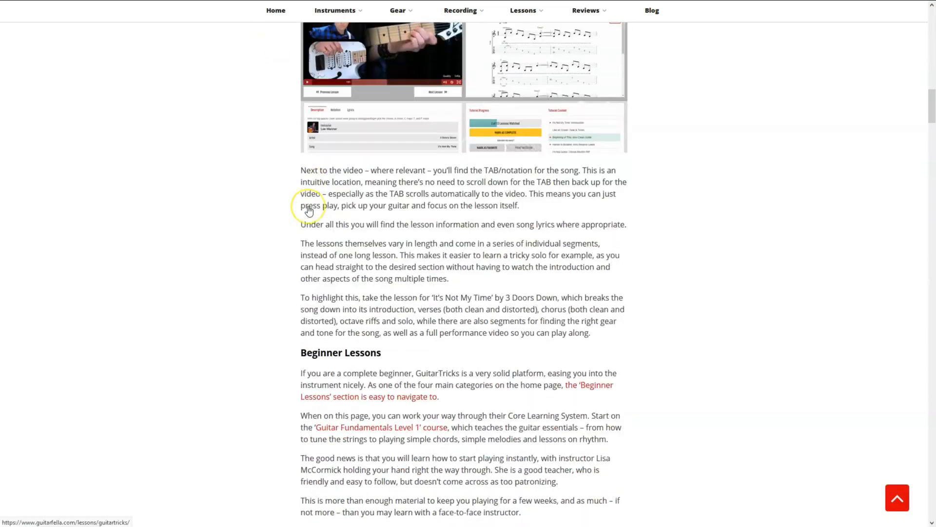
pyautogui.scroll(-8, 308, 206)
pyautogui.scroll(-8, 307, 209)
pyautogui.scroll(-10, 308, 212)
pyautogui.scroll(-10, 308, 212)
pyautogui.scroll(-8, 309, 212)
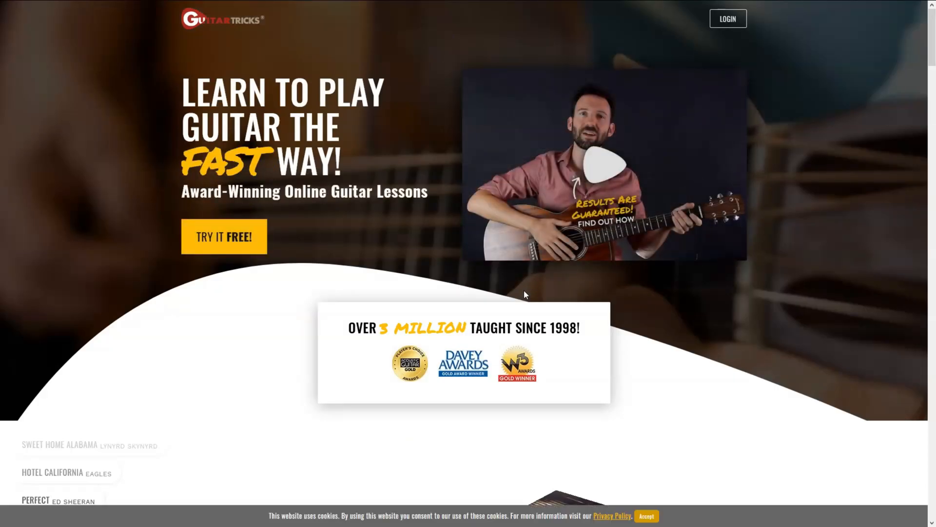
pyautogui.moveTo(469, 2)
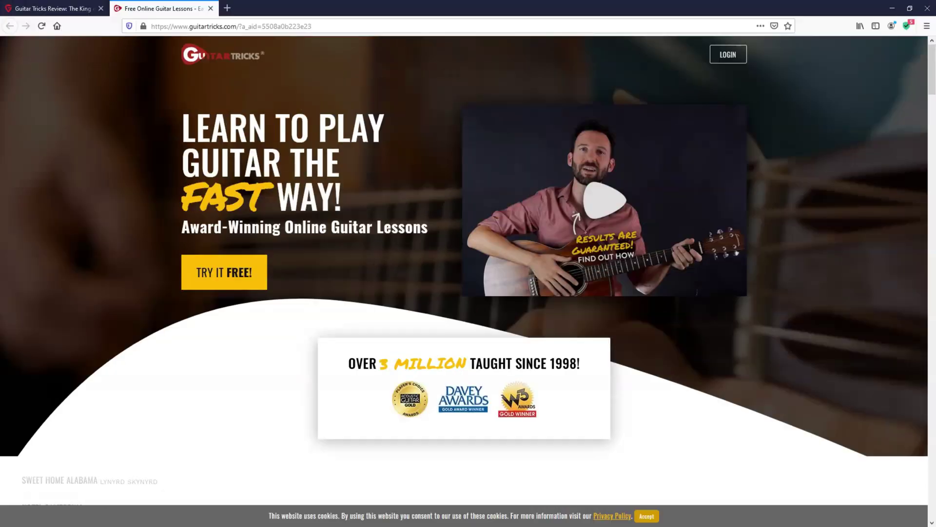
pyautogui.click(248, 38)
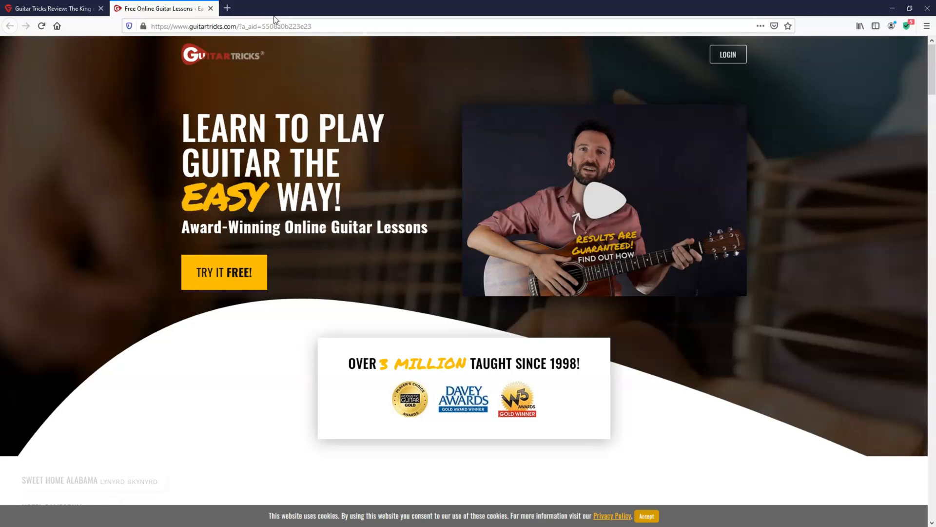
pyautogui.click(63, 9)
pyautogui.click(42, 25)
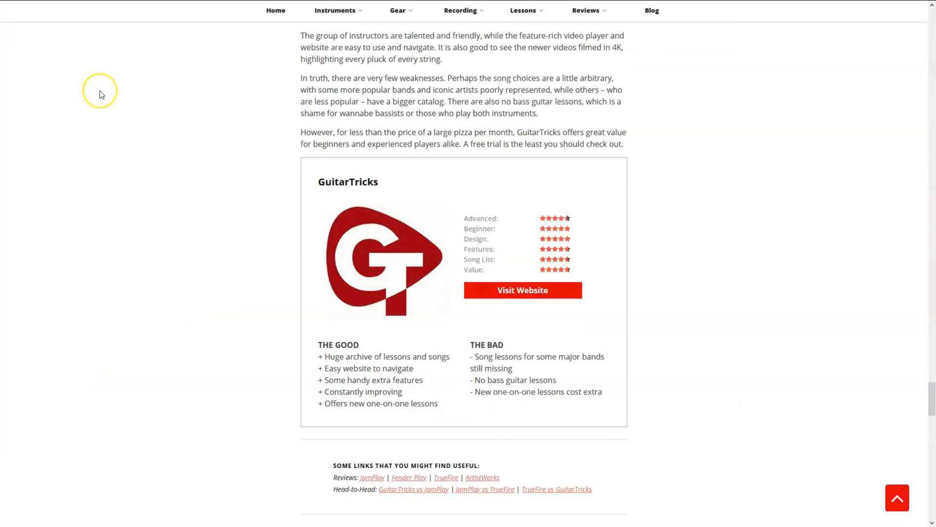
pyautogui.click(9, 25)
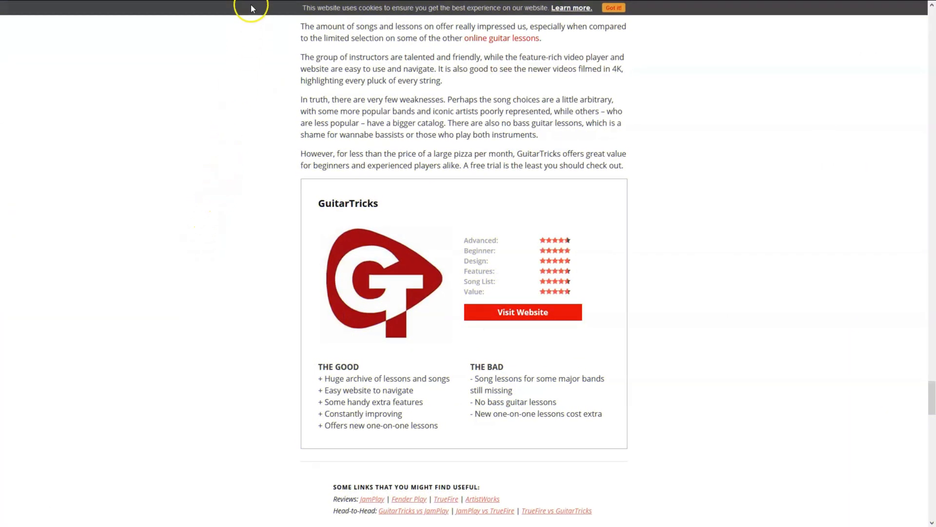
# - Load guitarfella.com/sitemap_index.xml by editing the page address
pyautogui.press('F11')
pyautogui.click(220, 26)
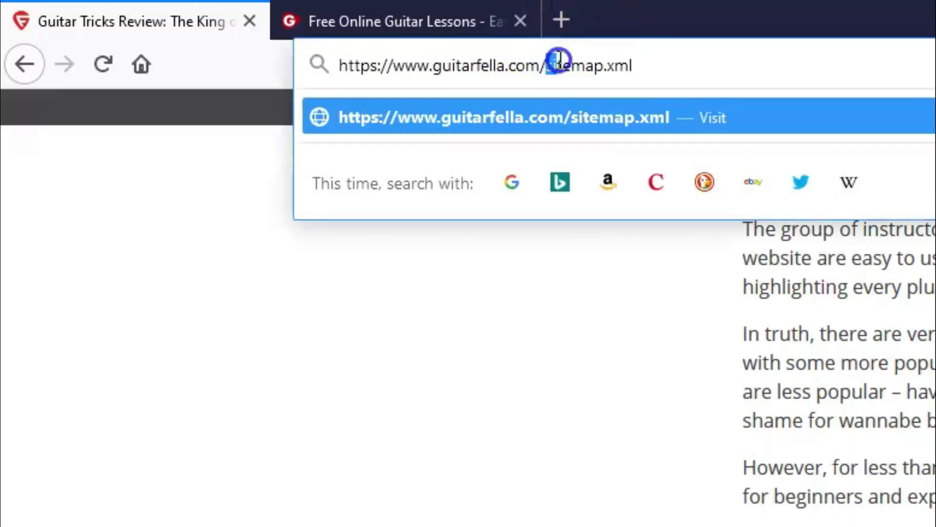
pyautogui.moveTo(558, 65); pyautogui.dragTo(644, 65)
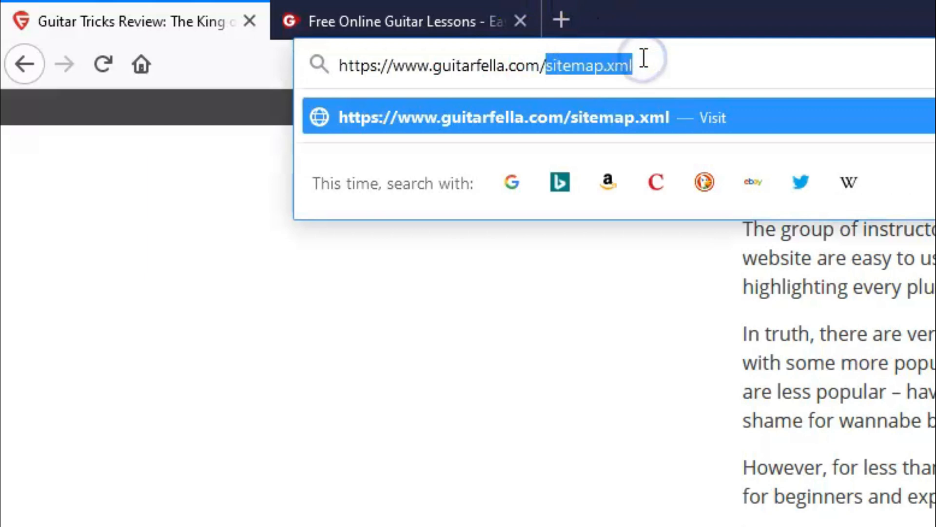
pyautogui.click(604, 65)
pyautogui.write('_index')
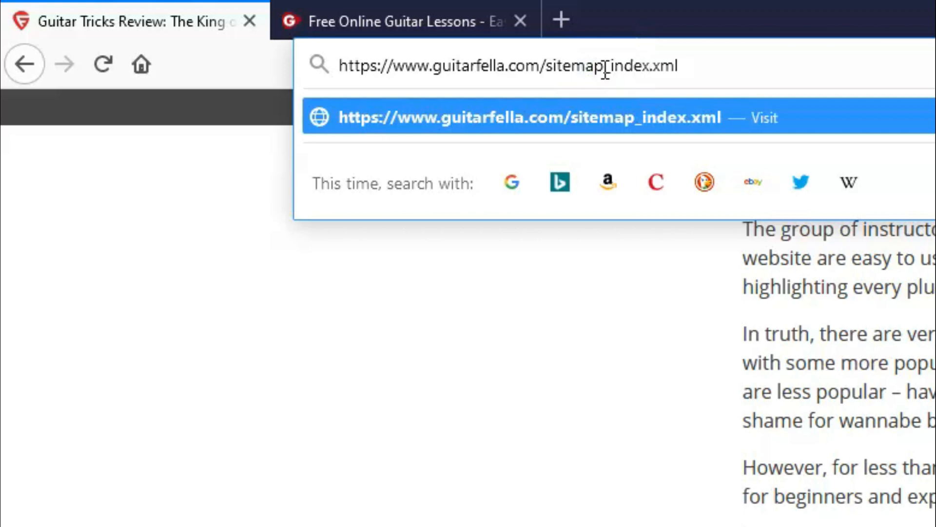
pyautogui.press('Return')
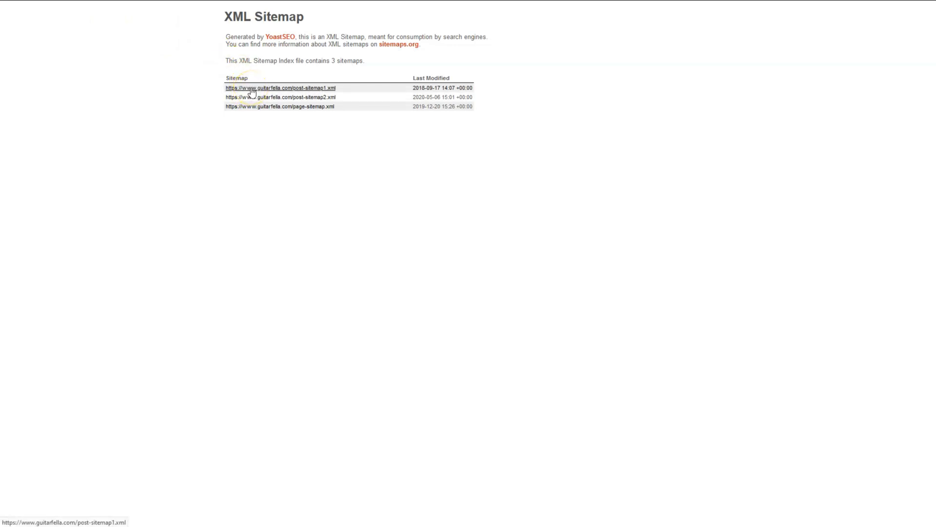
# - View the post-sitemap1.xml listing of 999 URLs and start a Google site: query
pyautogui.click(251, 88)
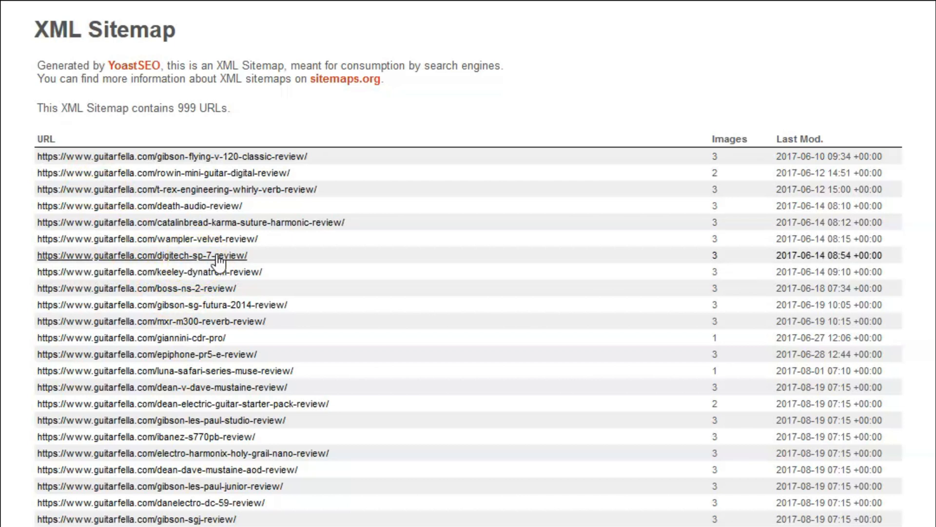
pyautogui.click(240, 272)
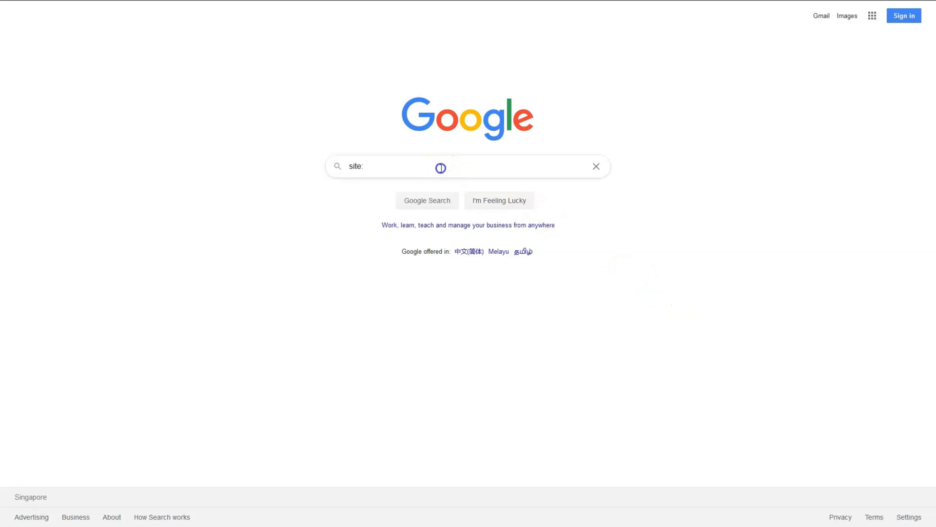
pyautogui.moveTo(439, 167); pyautogui.dragTo(236, 172)
pyautogui.click(377, 167)
pyautogui.write('www.guitarfella.com')
pyautogui.press('Return')
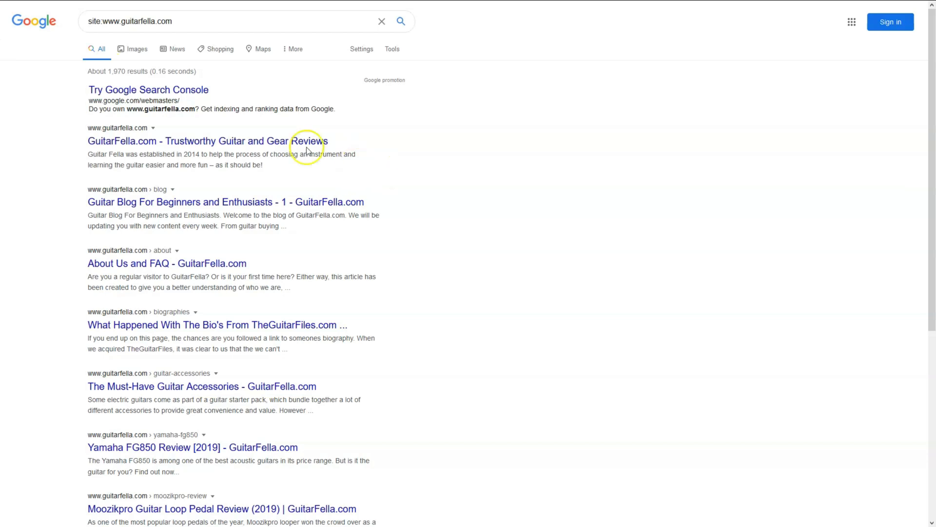
pyautogui.moveTo(107, 71); pyautogui.dragTo(126, 71)
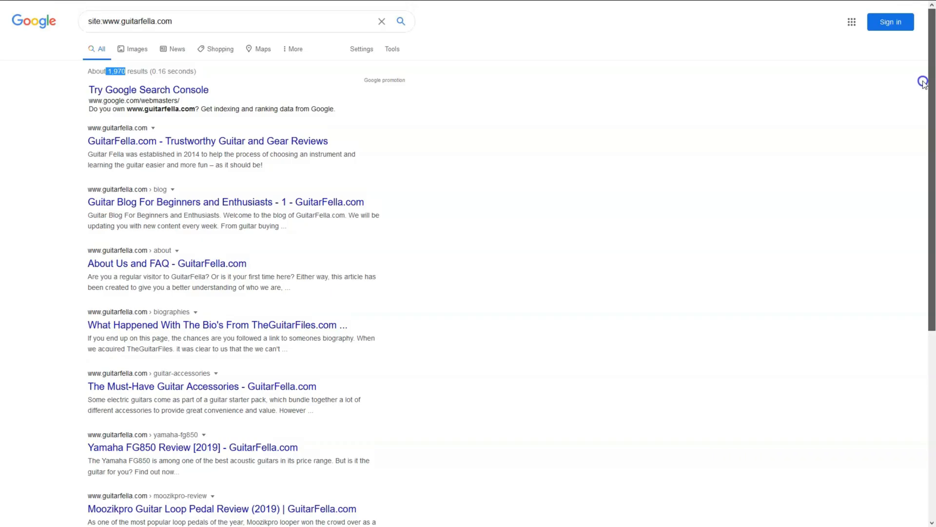
pyautogui.moveTo(923, 86); pyautogui.dragTo(924, 307)
pyautogui.click(214, 468)
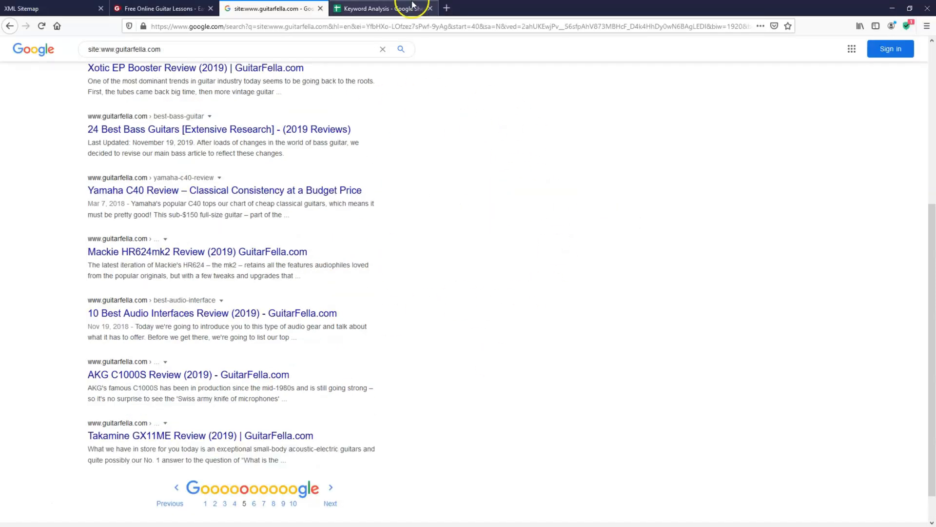
# - Copy the Keyword Analysis spreadsheet and review its PRIORITY, AVG, QSR and SEO headers
pyautogui.click(411, 6)
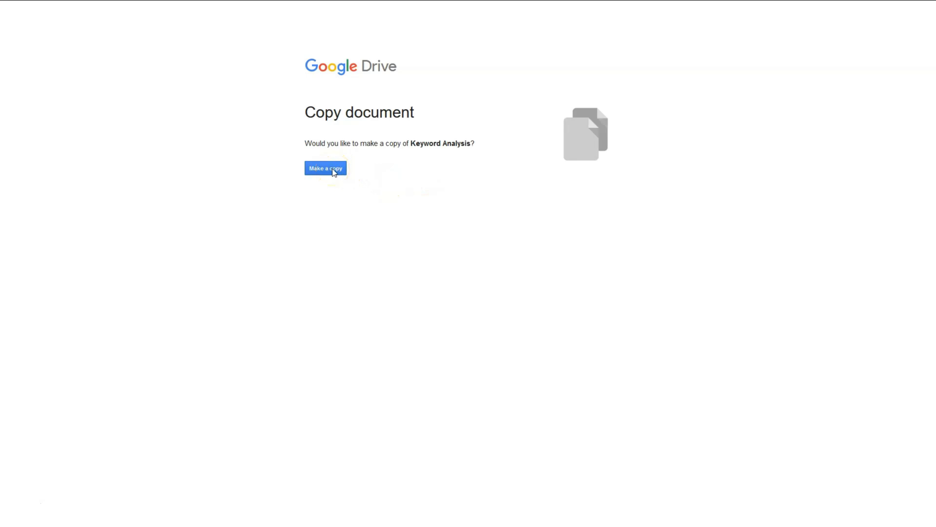
pyautogui.click(333, 170)
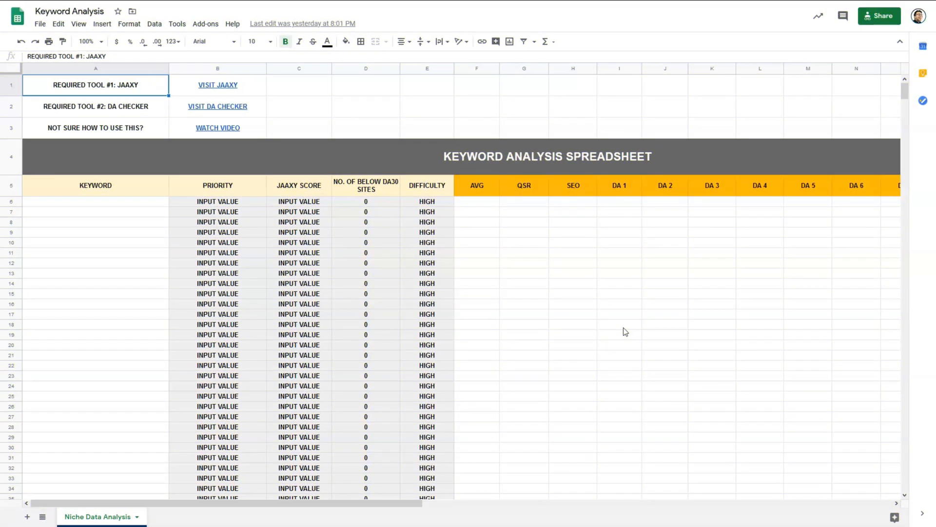
pyautogui.click(217, 188)
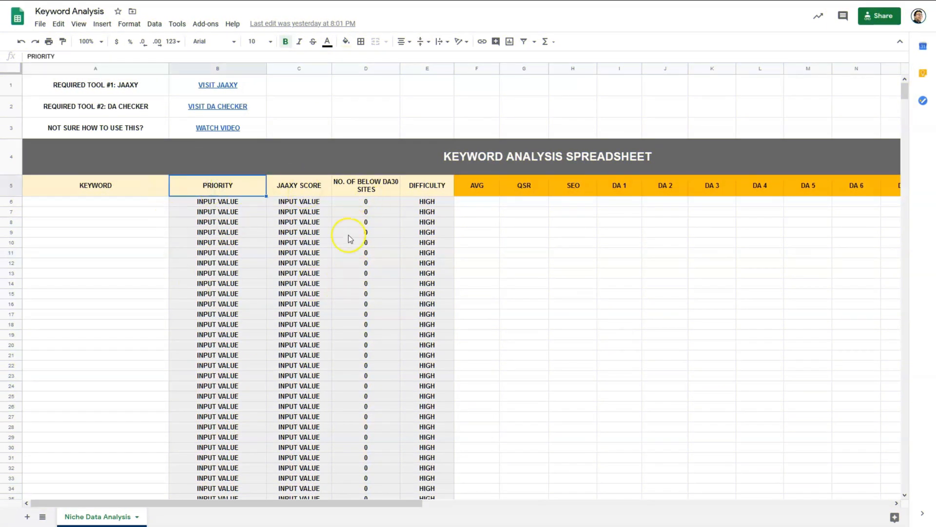
pyautogui.moveTo(476, 185); pyautogui.dragTo(554, 189)
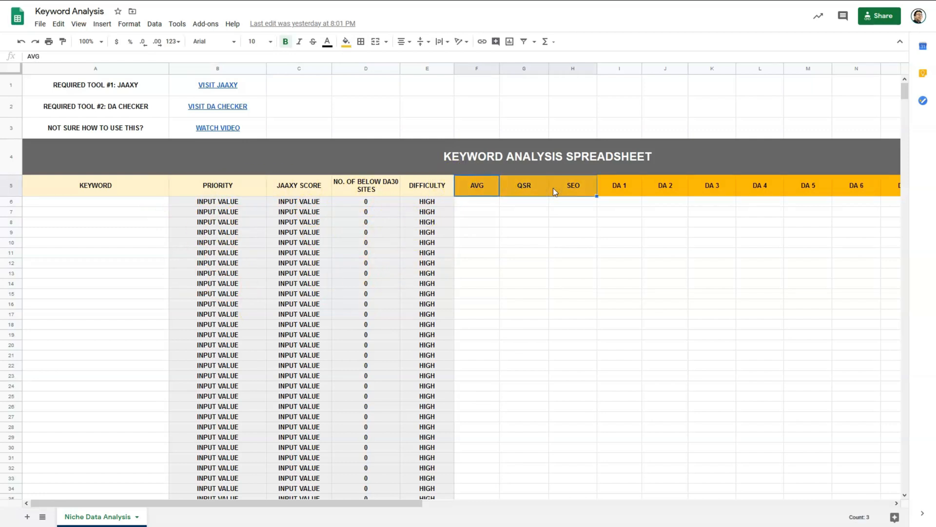
pyautogui.click(465, 190)
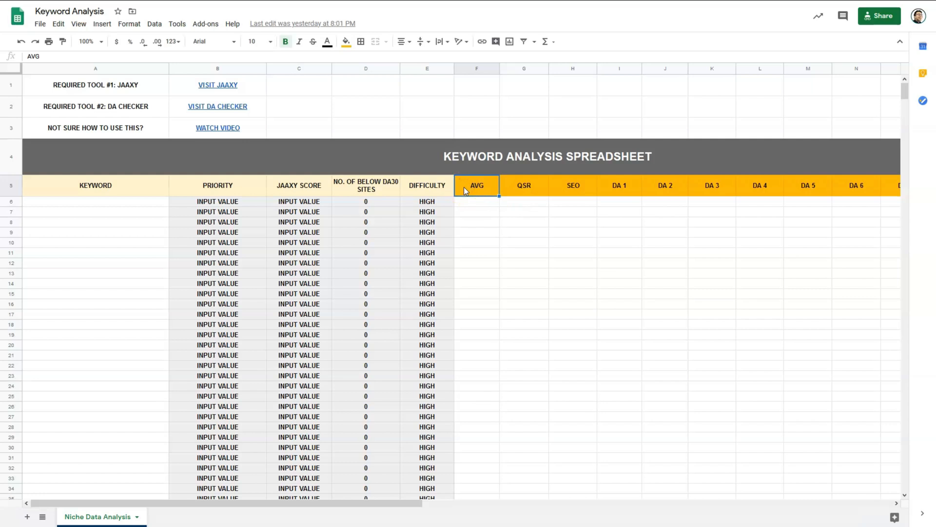
pyautogui.click(516, 187)
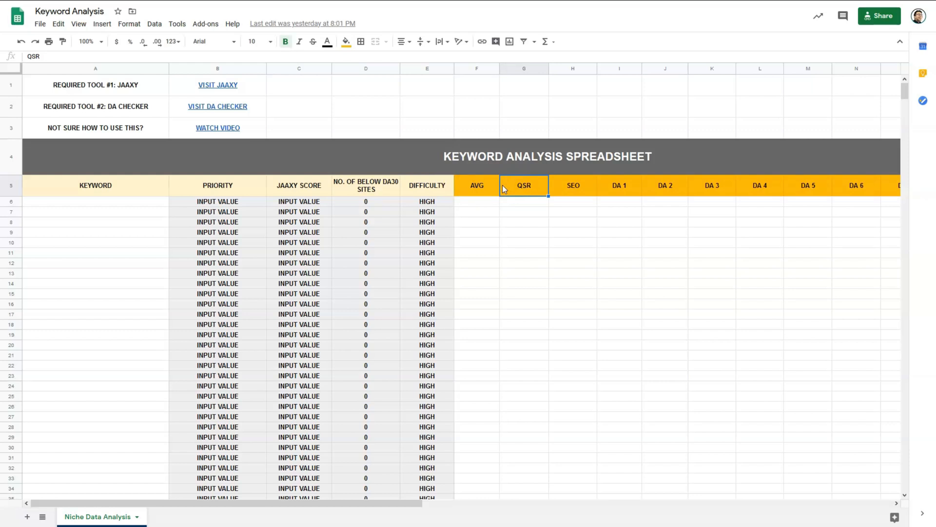
pyautogui.click(564, 183)
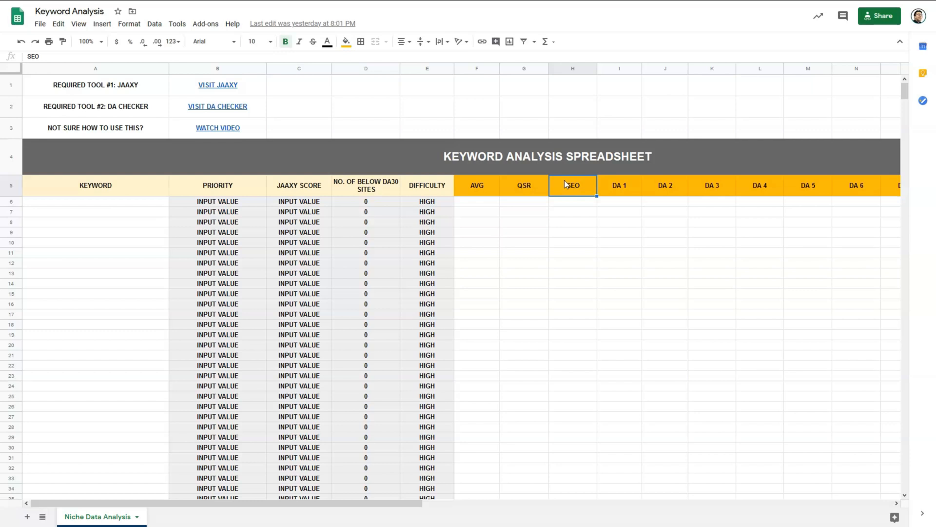
pyautogui.hscroll(5, 424, 254)
pyautogui.moveTo(319, 188); pyautogui.dragTo(727, 191)
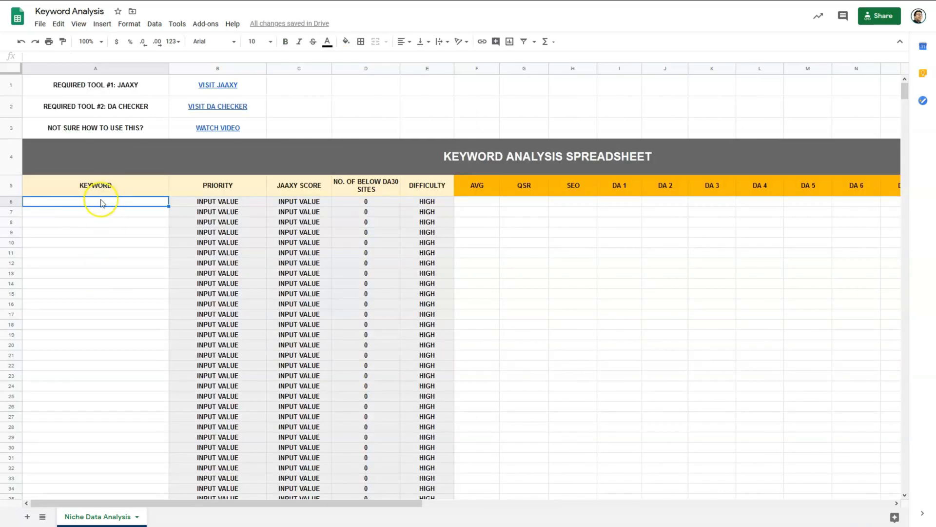
# - Paste 'Best Beginner Acoustic Guitars' into the first KEYWORD row
pyautogui.write('Best Beginner Acoustic Guitars')
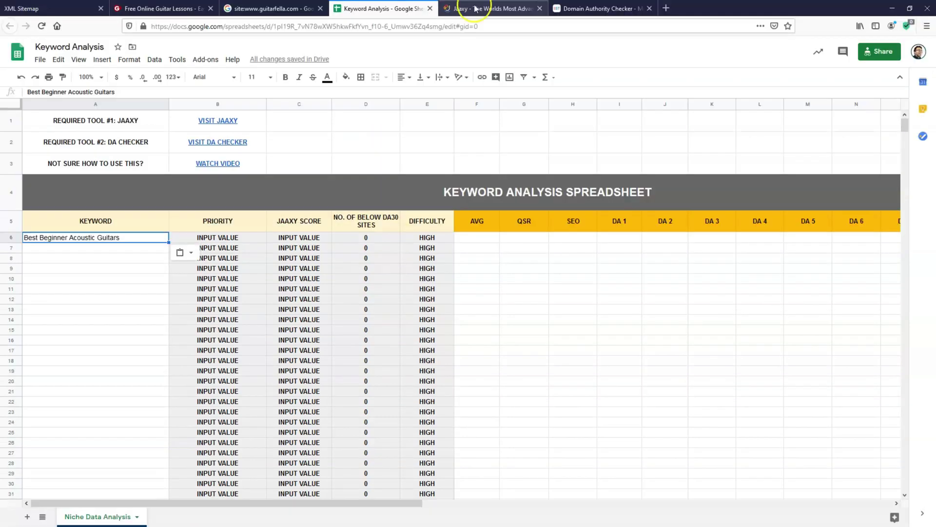
# - Find 'Best Beginner Acoustic Guitars' in Jaaxy, noting Avg 136, QSR 91 and SEO 97
pyautogui.click(480, 9)
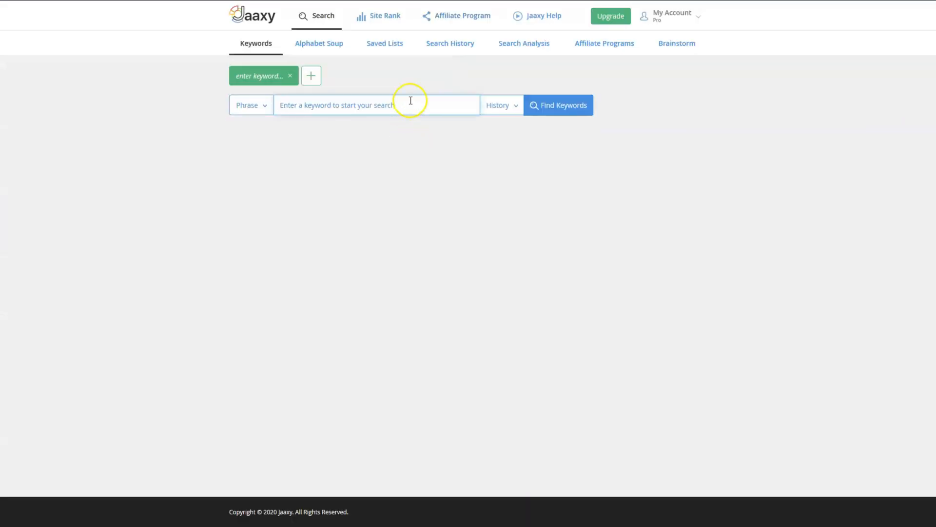
pyautogui.click(410, 103)
pyautogui.write('Best Beginner Acoustic Guitars')
pyautogui.click(567, 105)
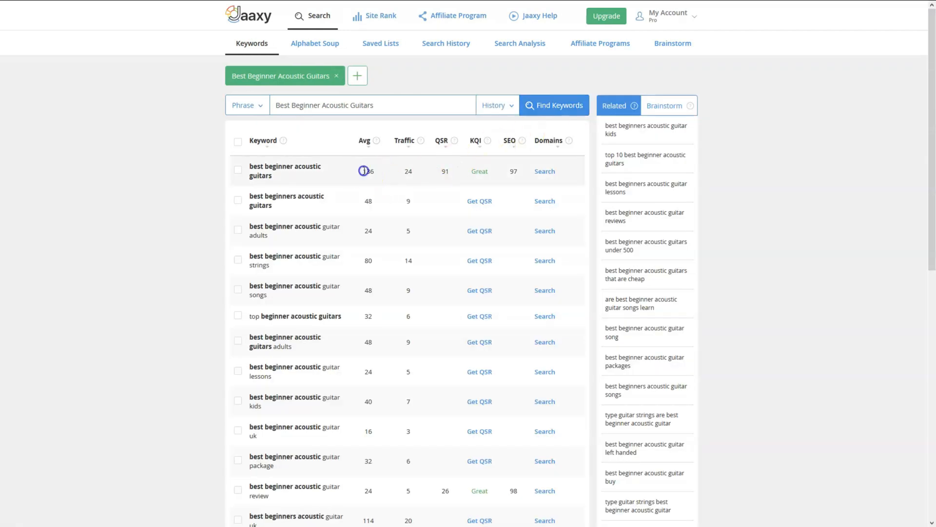
pyautogui.click(442, 173)
pyautogui.click(511, 171)
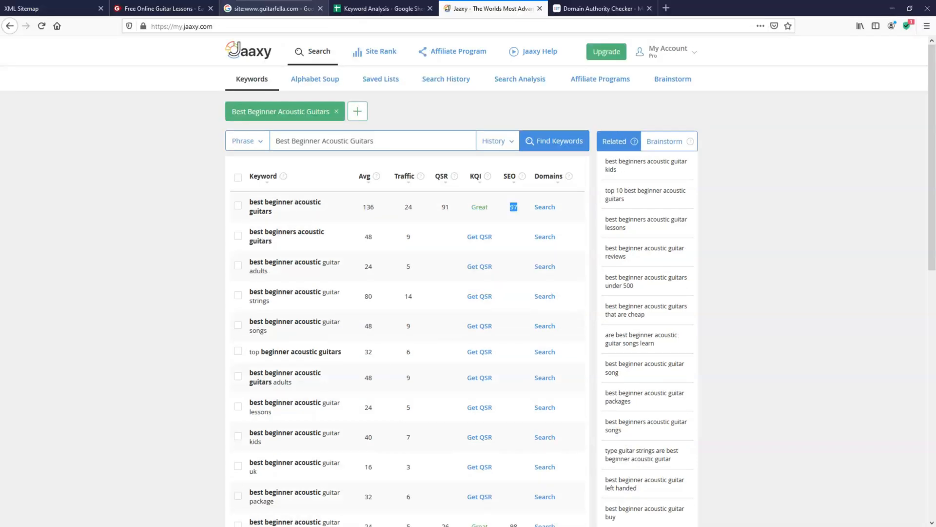
# - Enter AVG 136, QSR 91 and SEO 97 in row 6 of the sheet
pyautogui.click(372, 11)
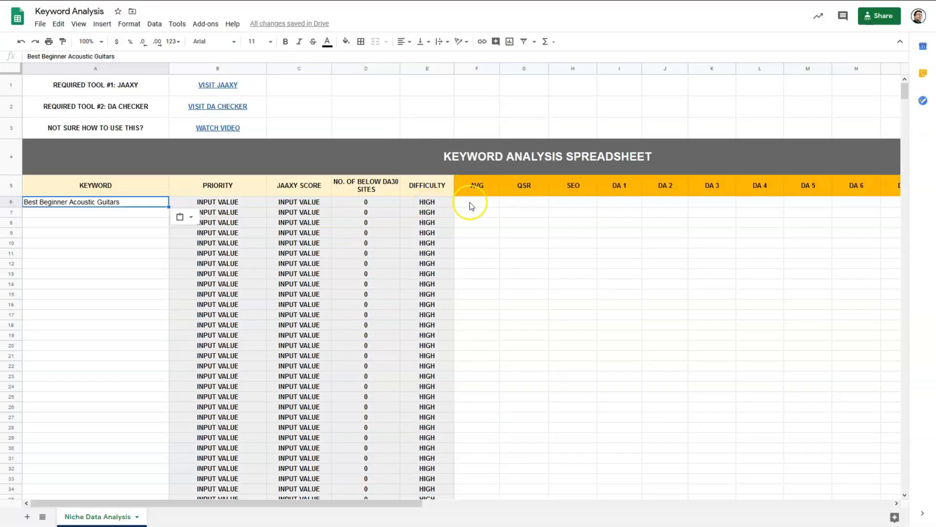
pyautogui.click(476, 202)
pyautogui.write('136')
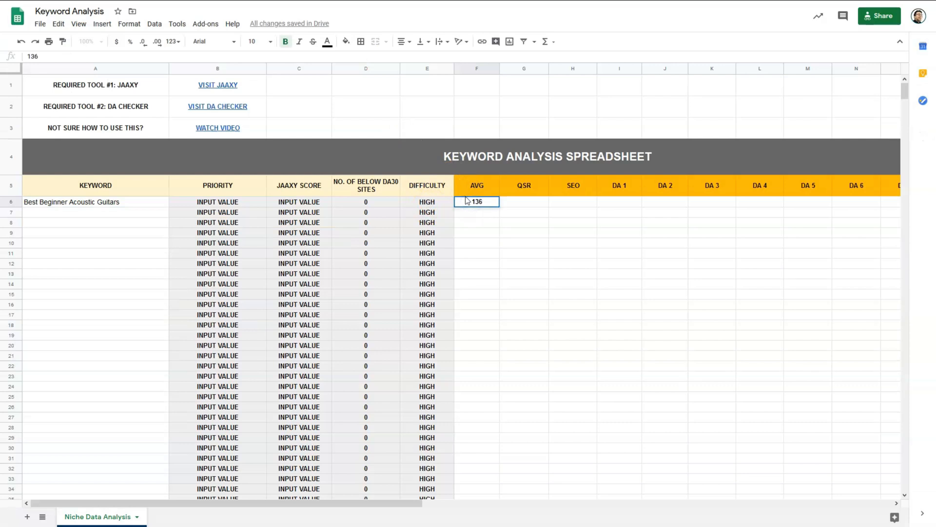
pyautogui.press('Tab')
pyautogui.write('91')
pyautogui.press('Tab')
pyautogui.write('97')
pyautogui.press('Tab')
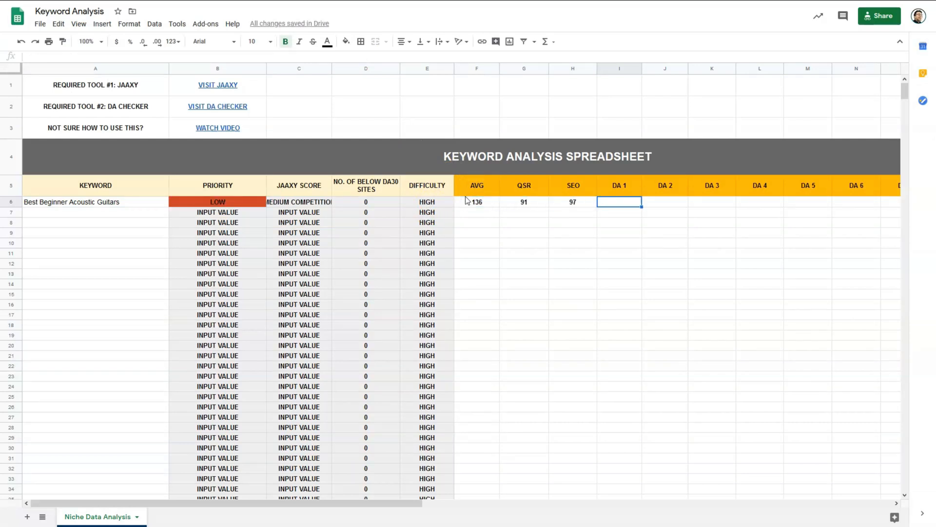
# - Google 'Best Beginner Acoustic Guitars' in a new tab and select the top guitarworld.com result
pyautogui.press('F11')
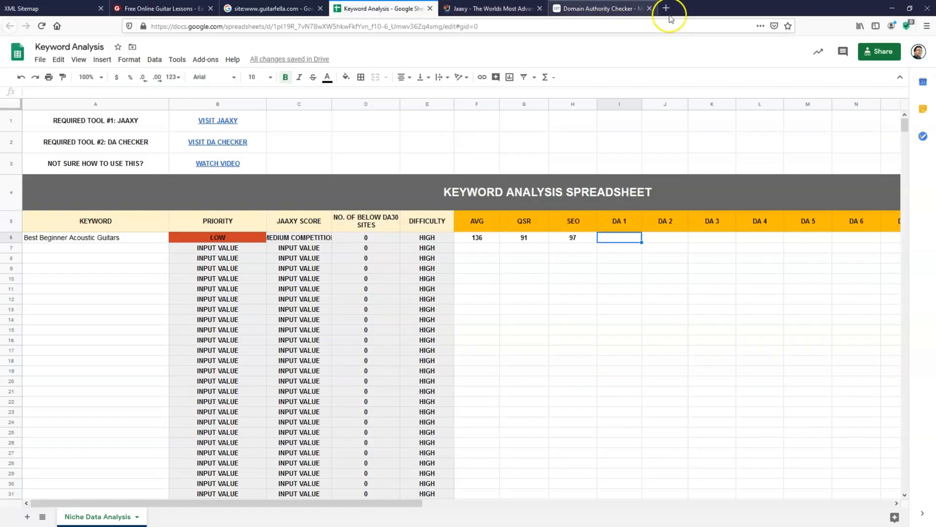
pyautogui.click(667, 8)
pyautogui.write('google')
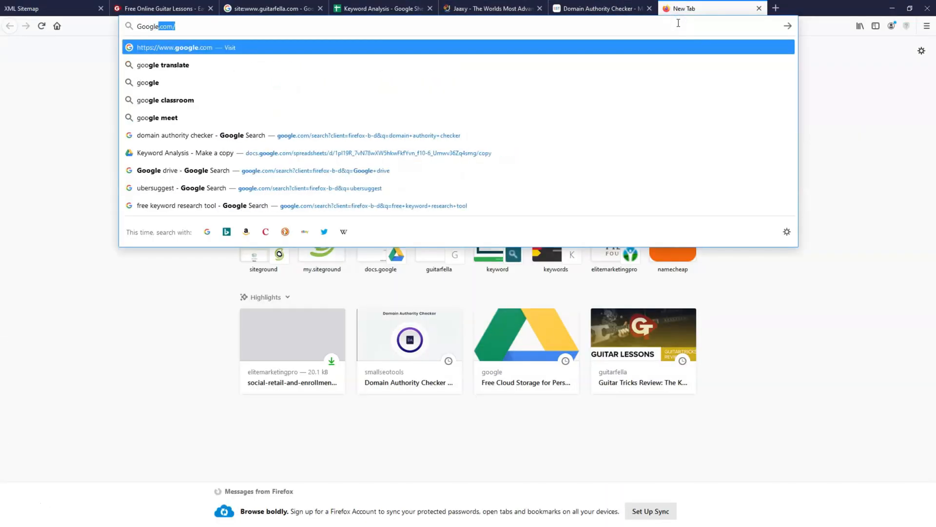
pyautogui.press('Return')
pyautogui.click(550, 176)
pyautogui.write('Best Beginner Acoustic Guitars')
pyautogui.press('Return')
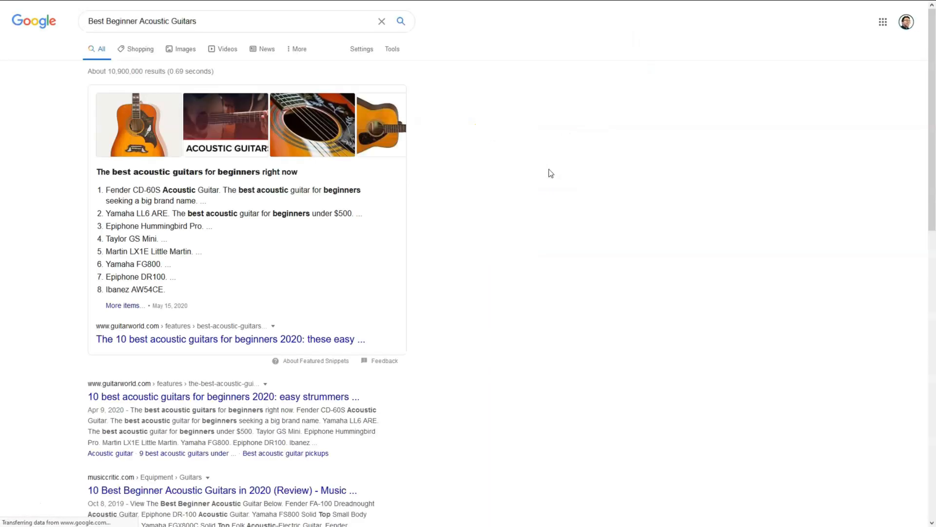
pyautogui.moveTo(359, 397); pyautogui.dragTo(150, 384)
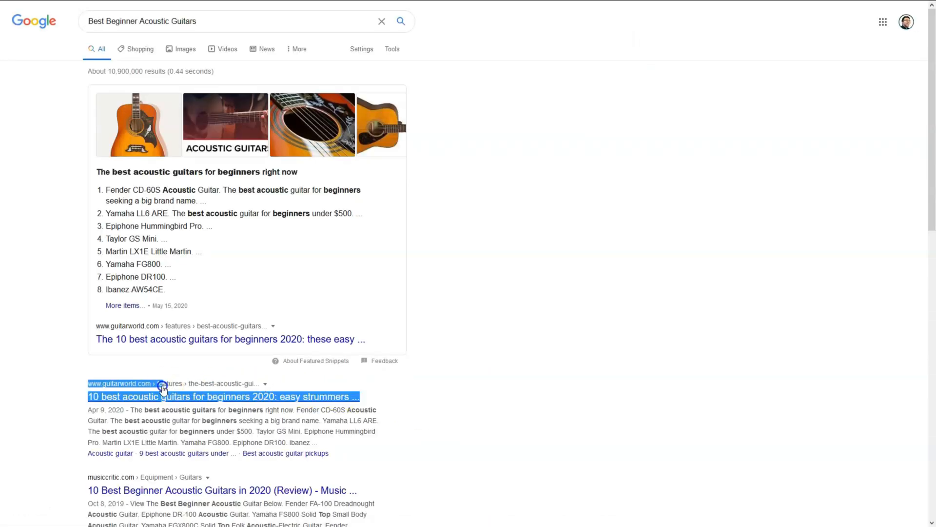
pyautogui.press('F11')
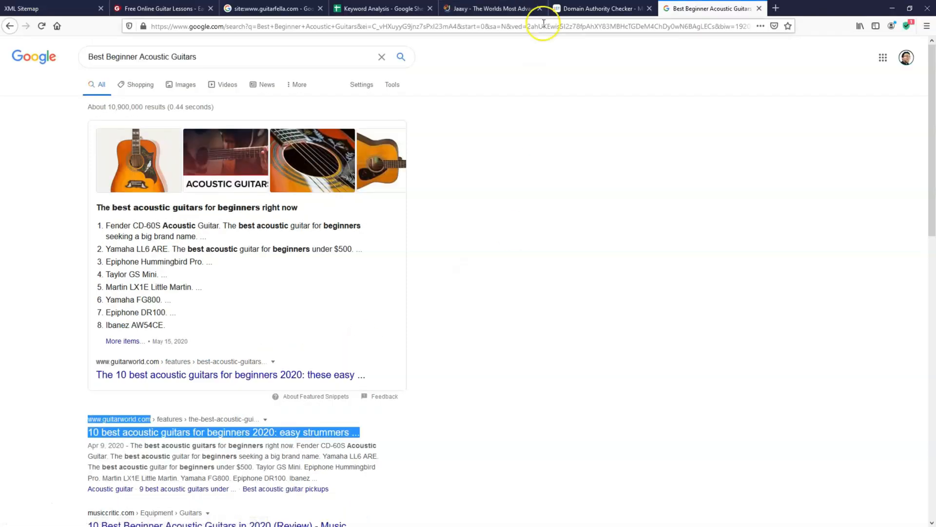
# - Check guitarworld.com in the Domain Authority Checker, trimmed to the bare domain, getting DA 82
pyautogui.click(586, 8)
pyautogui.press('F11')
pyautogui.click(386, 299)
pyautogui.write('10 best acoustic guitars for beginners 2020: easy strummers ... www.guitarworld.com')
pyautogui.moveTo(396, 273); pyautogui.dragTo(146, 224)
pyautogui.press('BackSpace')
pyautogui.press('Delete')
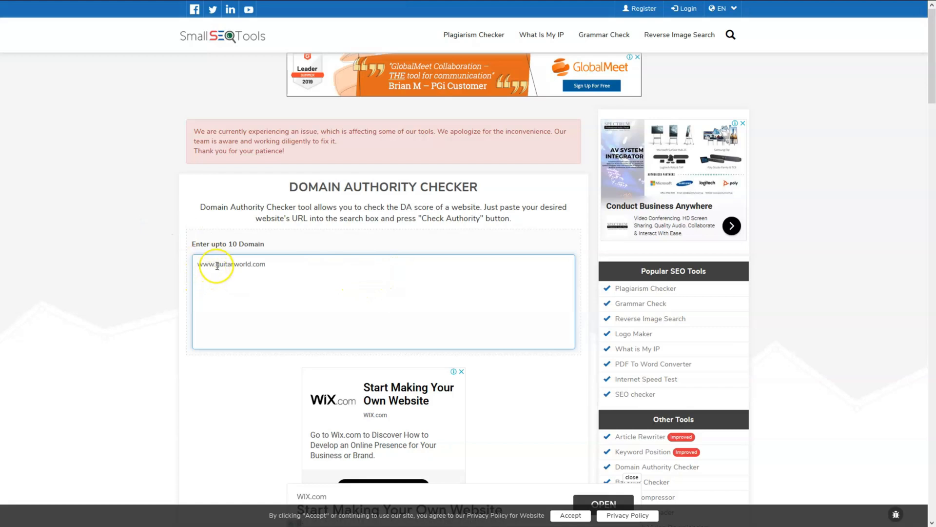
pyautogui.moveTo(217, 265); pyautogui.dragTo(160, 265)
pyautogui.press('BackSpace')
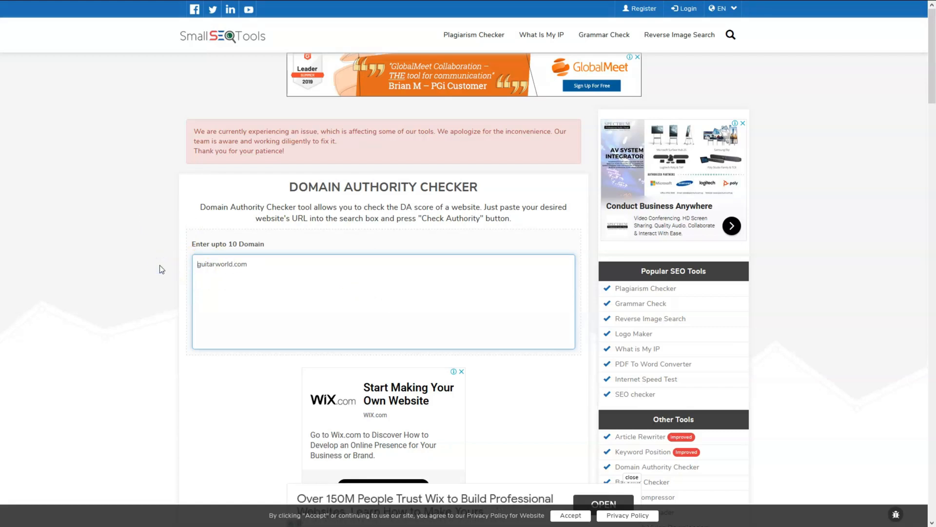
pyautogui.click(198, 264)
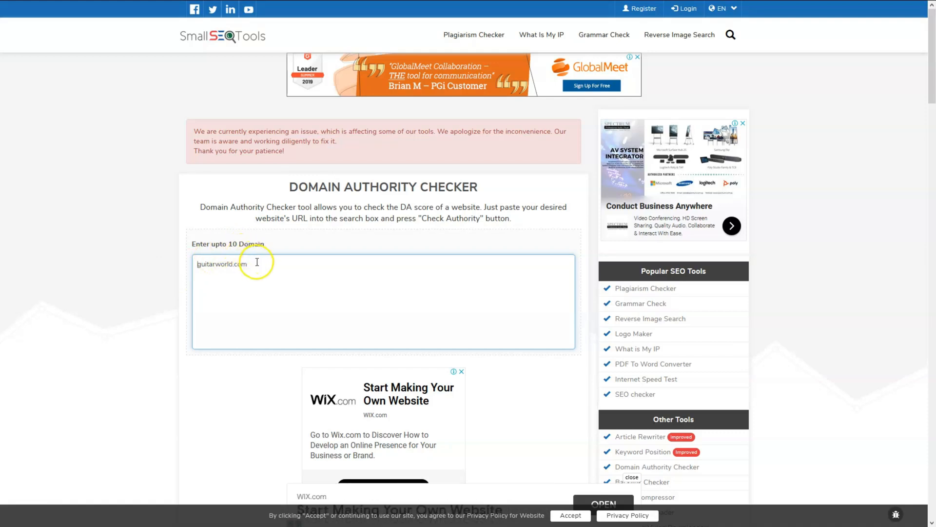
pyautogui.click(257, 264)
pyautogui.scroll(-3, 257, 263)
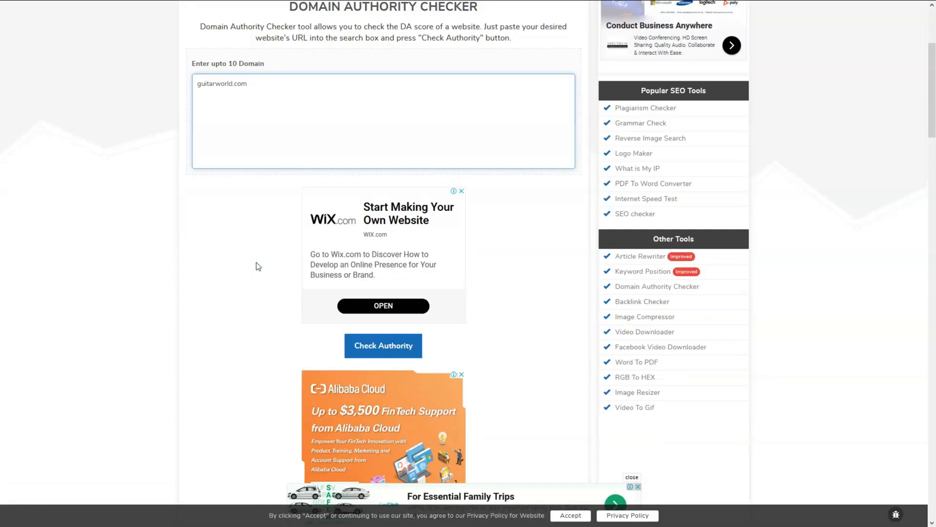
pyautogui.click(366, 328)
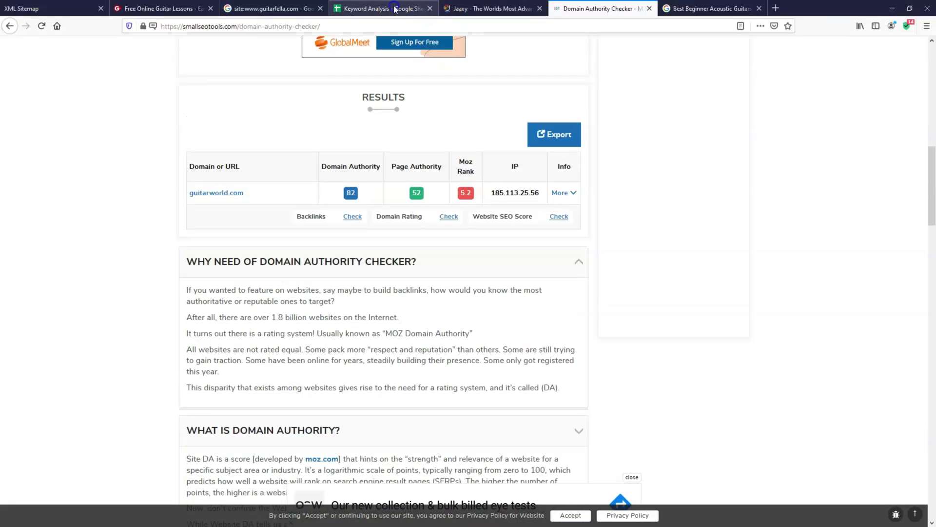
# - Enter DA 1 value 82 in row 6 and move on to the next ranking domain's authority
pyautogui.click(395, 8)
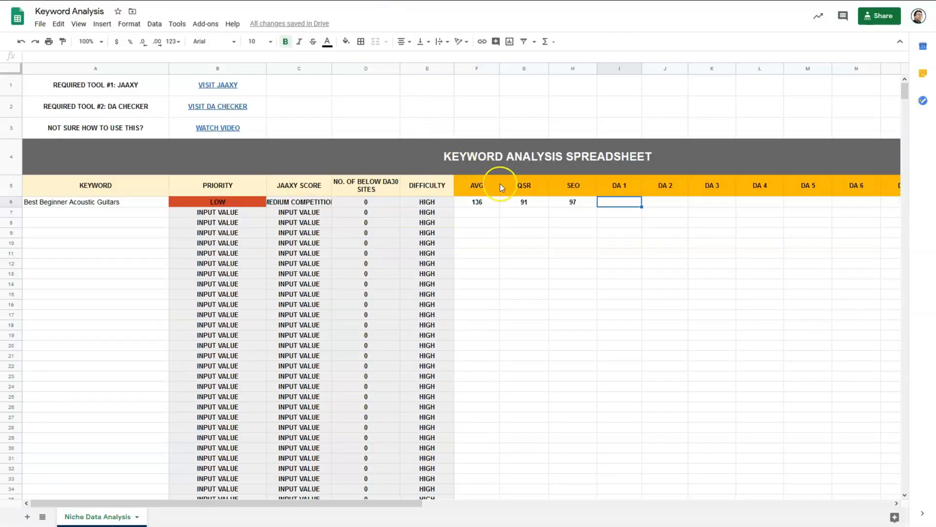
pyautogui.click(622, 203)
pyautogui.write('82')
pyautogui.press('Return')
pyautogui.click(653, 204)
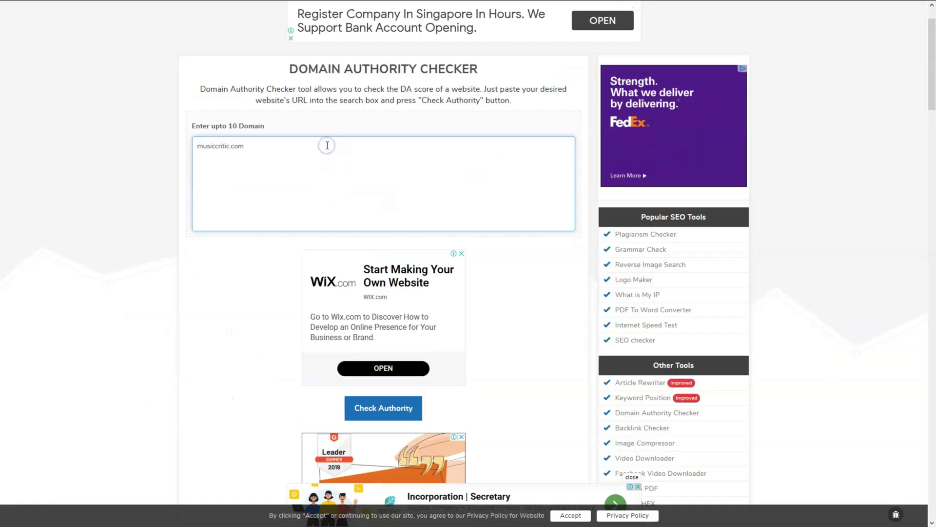
pyautogui.click(403, 407)
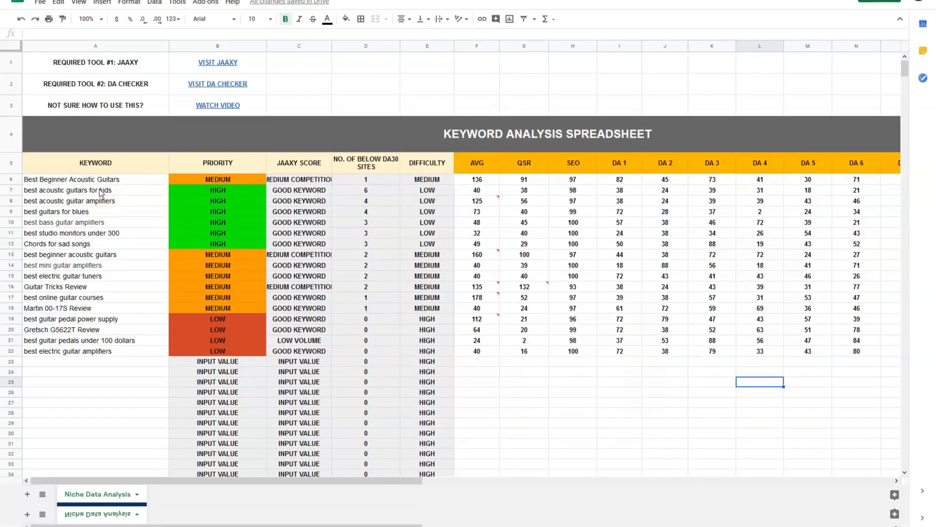
pyautogui.click(96, 202)
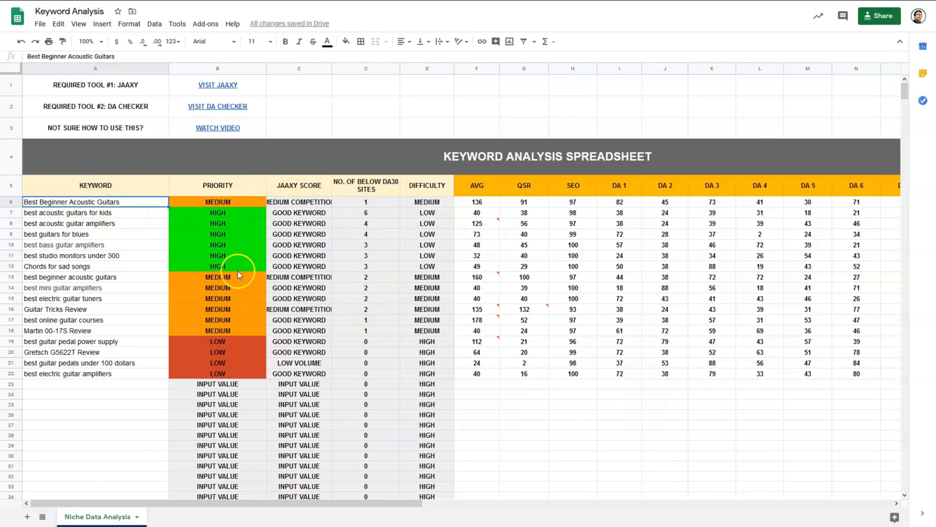
pyautogui.click(244, 202)
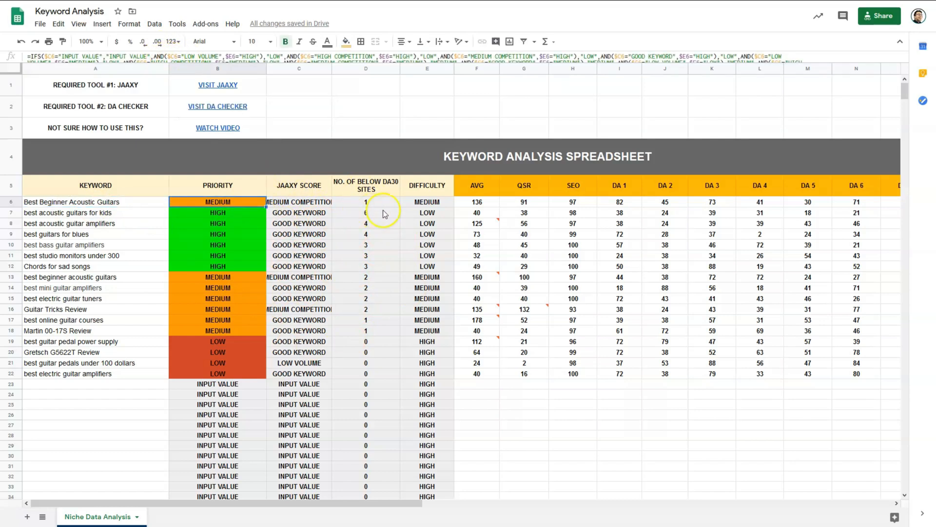
pyautogui.moveTo(476, 202)
pyautogui.mouseDown()
pyautogui.moveTo(623, 290)
pyautogui.moveTo(697, 317)
pyautogui.mouseUp()
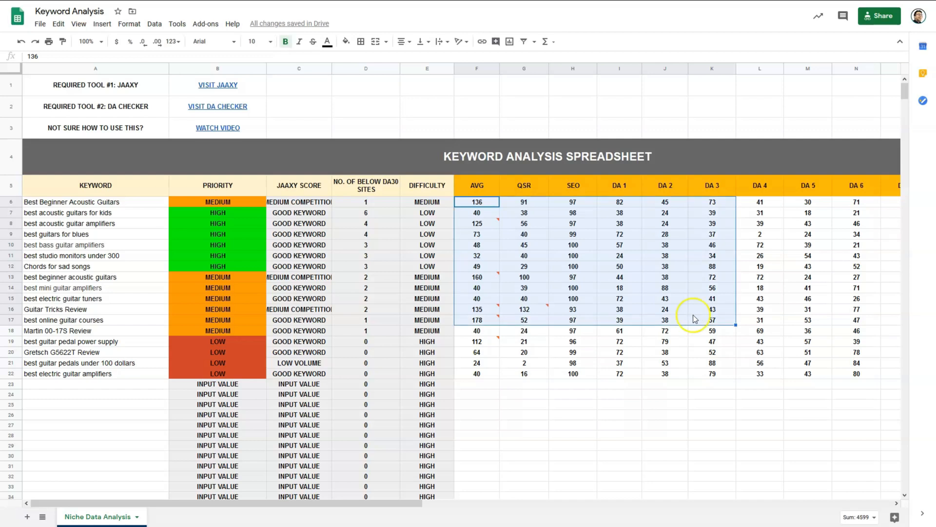
pyautogui.click(99, 213)
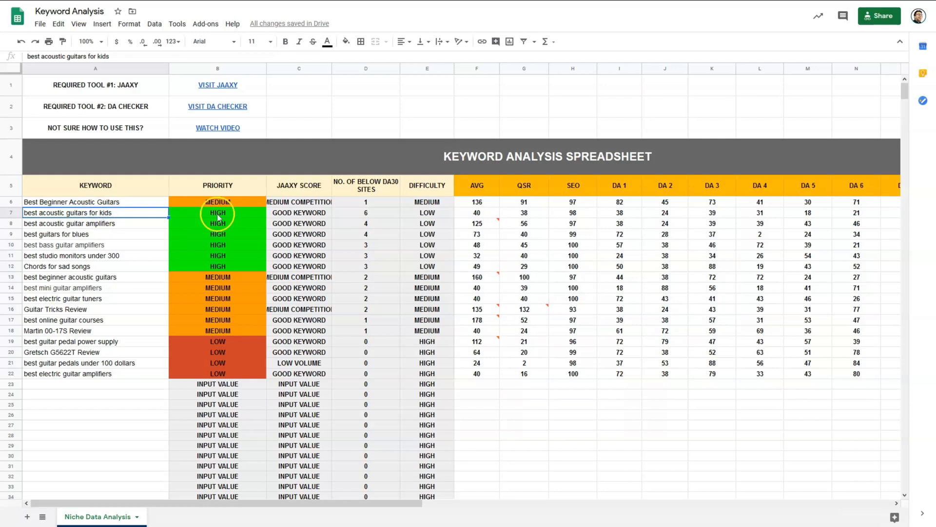
pyautogui.click(472, 214)
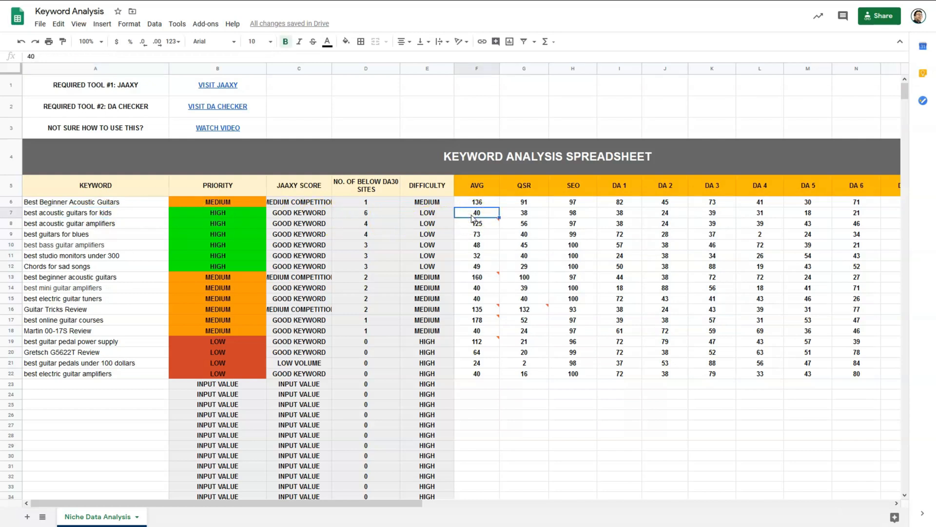
pyautogui.click(522, 213)
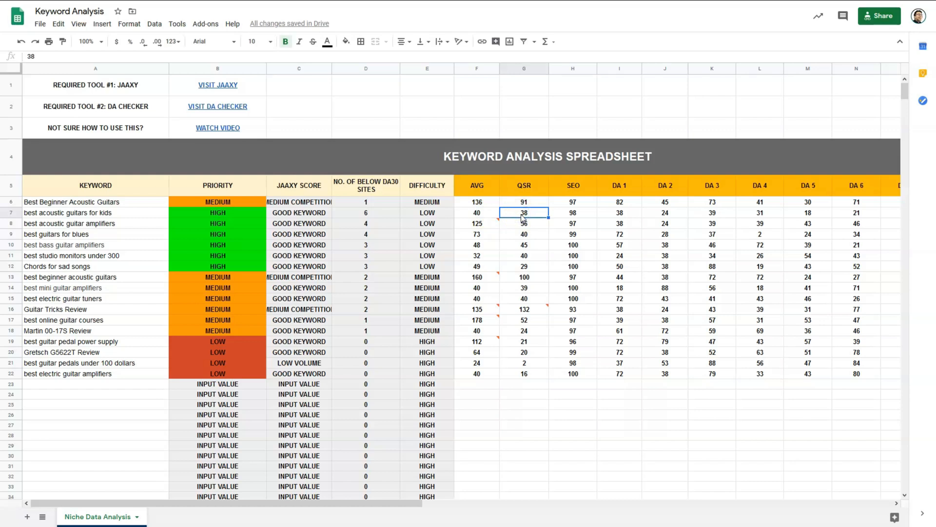
pyautogui.click(563, 215)
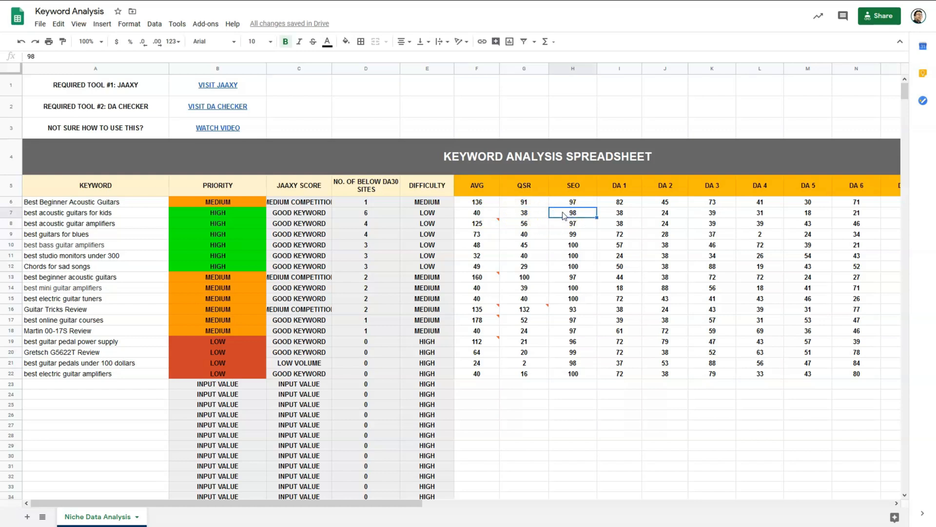
pyautogui.click(366, 215)
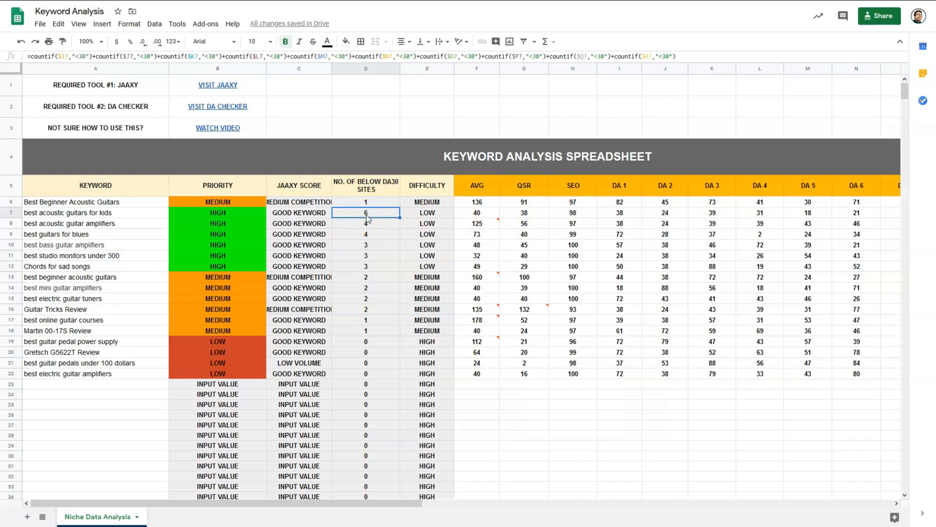
pyautogui.click(410, 217)
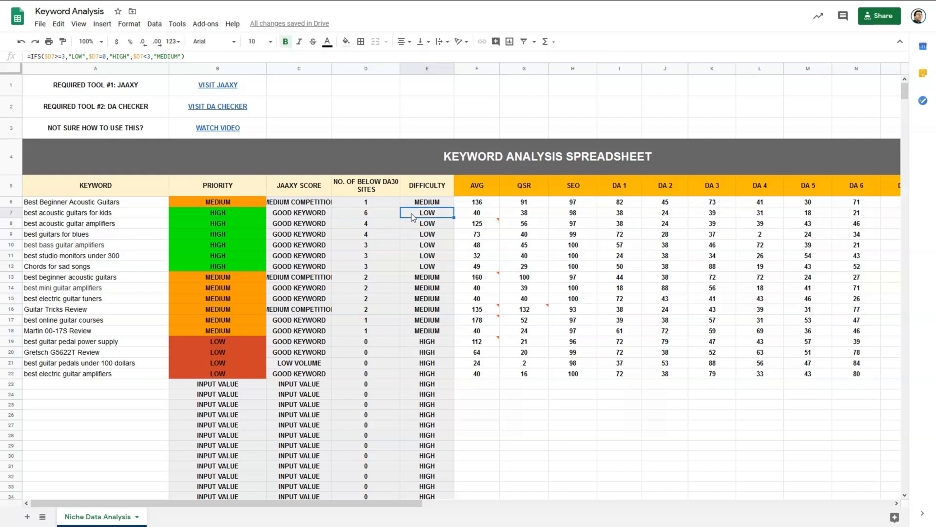
pyautogui.click(226, 213)
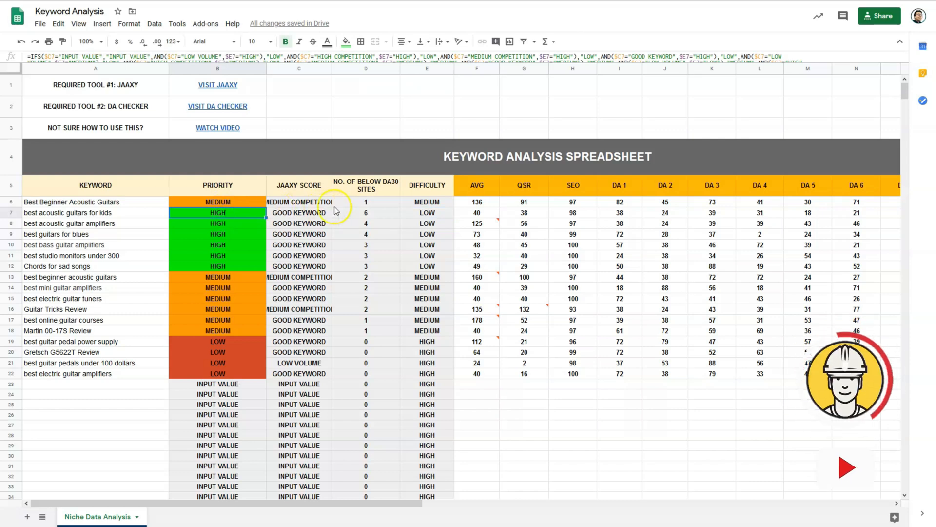
pyautogui.click(333, 213)
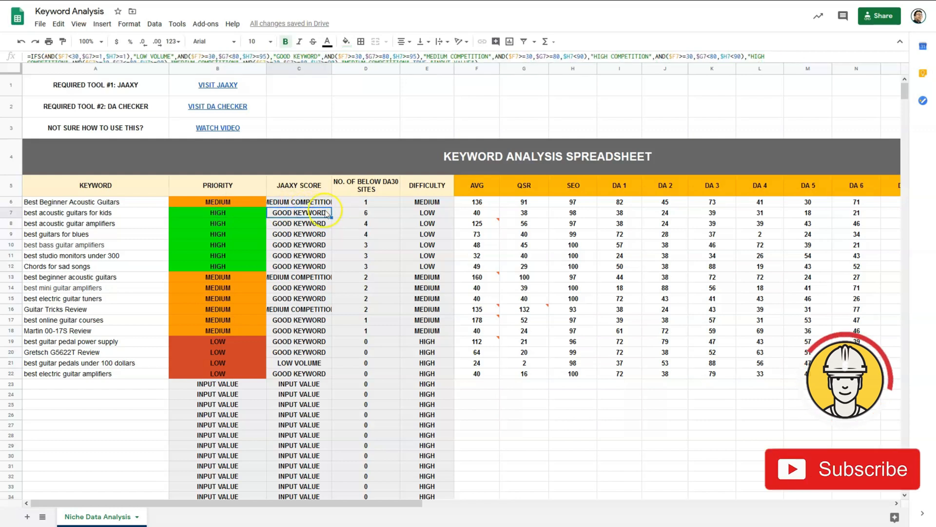
pyautogui.click(403, 212)
pyautogui.click(104, 204)
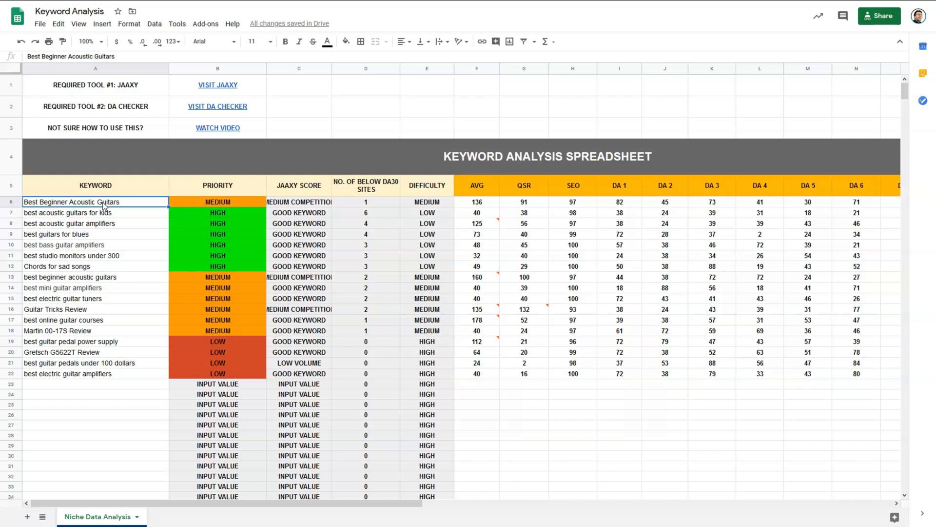
pyautogui.click(477, 203)
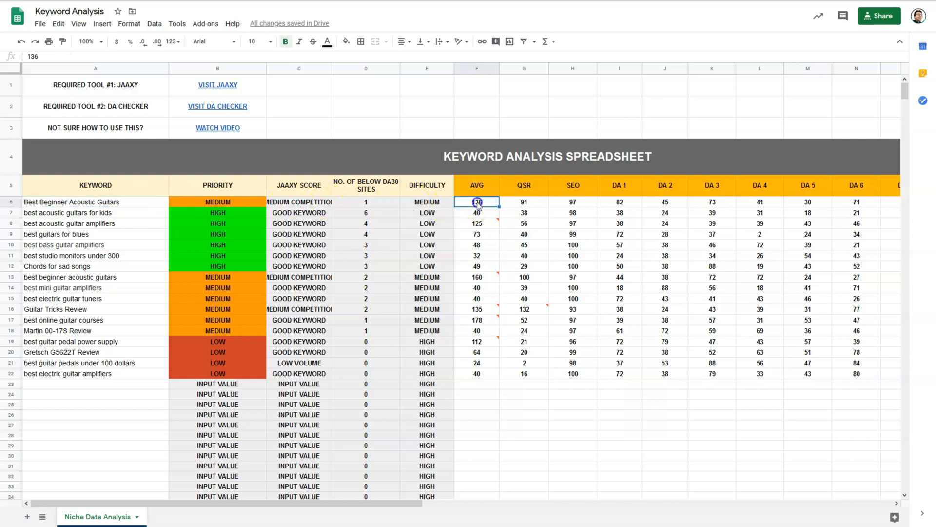
pyautogui.click(526, 203)
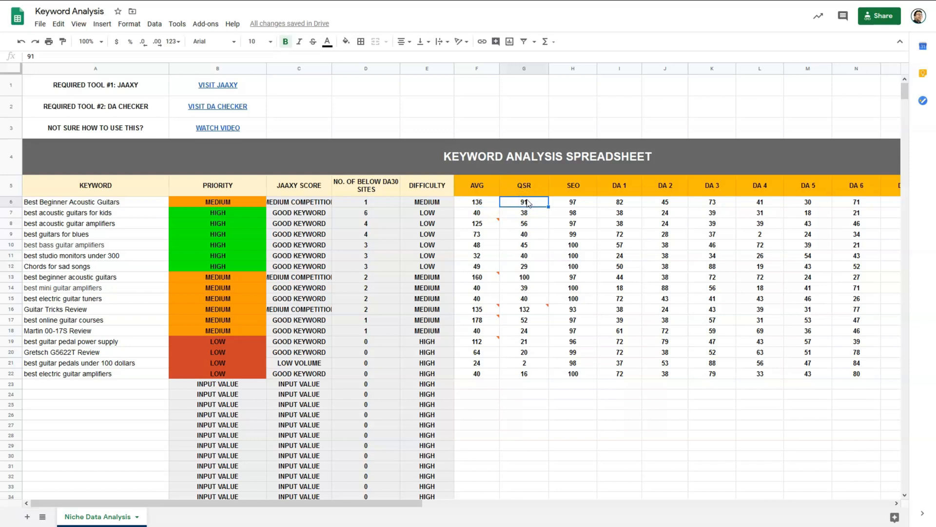
pyautogui.click(565, 201)
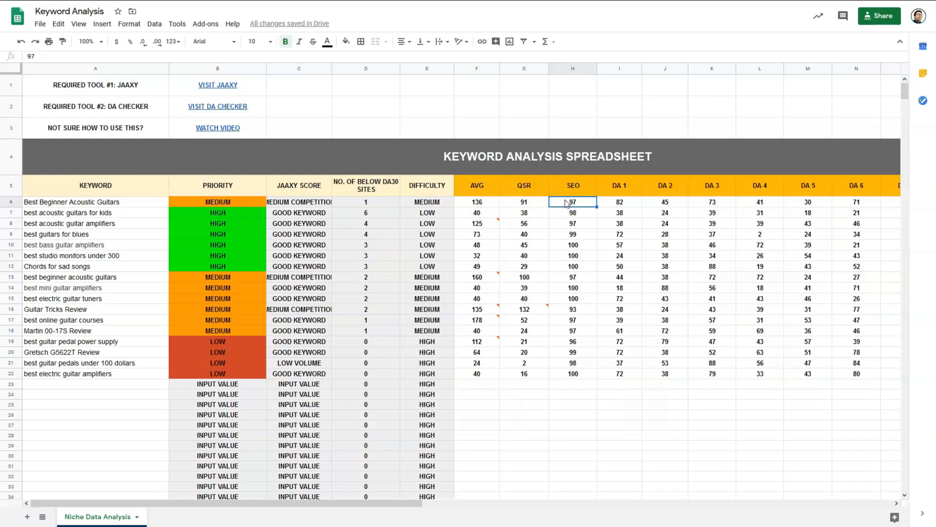
pyautogui.click(378, 202)
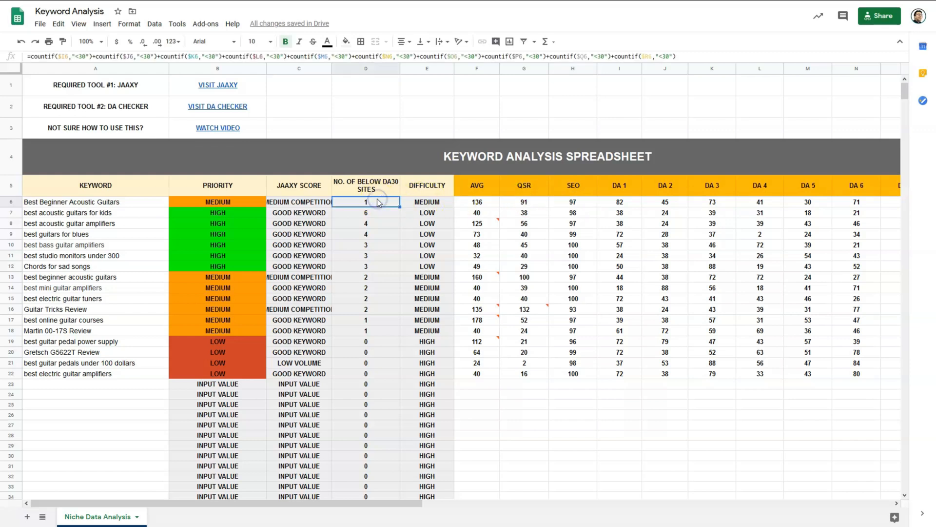
pyautogui.click(422, 204)
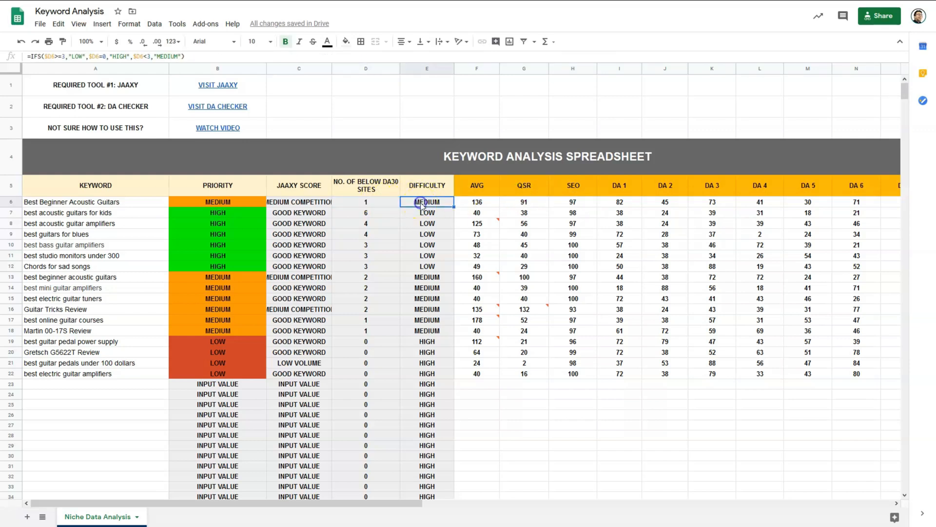
pyautogui.click(233, 202)
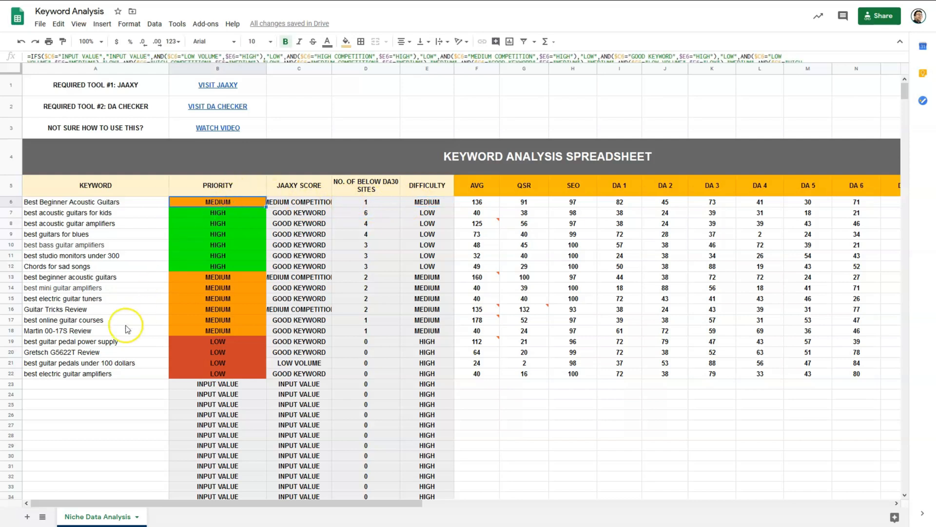
# - Review row 19's keyword, AVG, QSR, SEO, below-DA30 count and priority formulas, then reach the Data menu
pyautogui.click(102, 342)
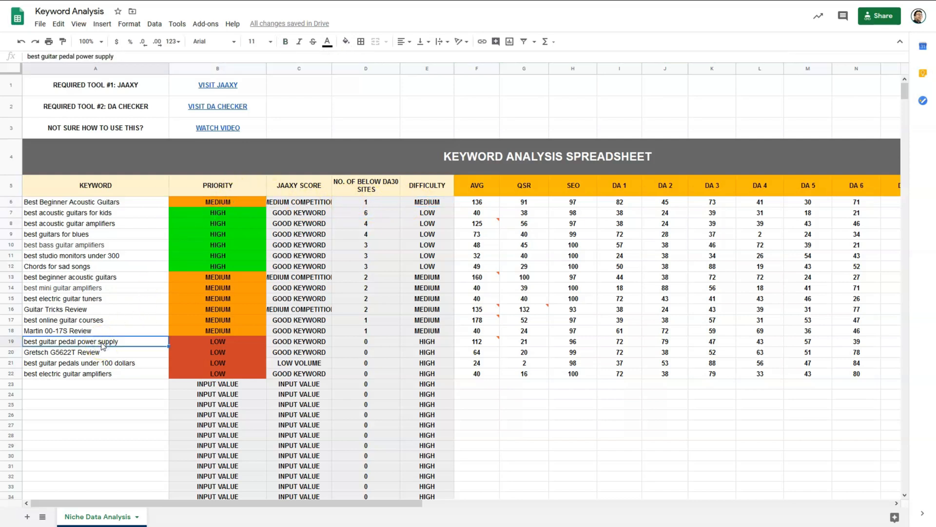
pyautogui.click(477, 343)
pyautogui.click(526, 341)
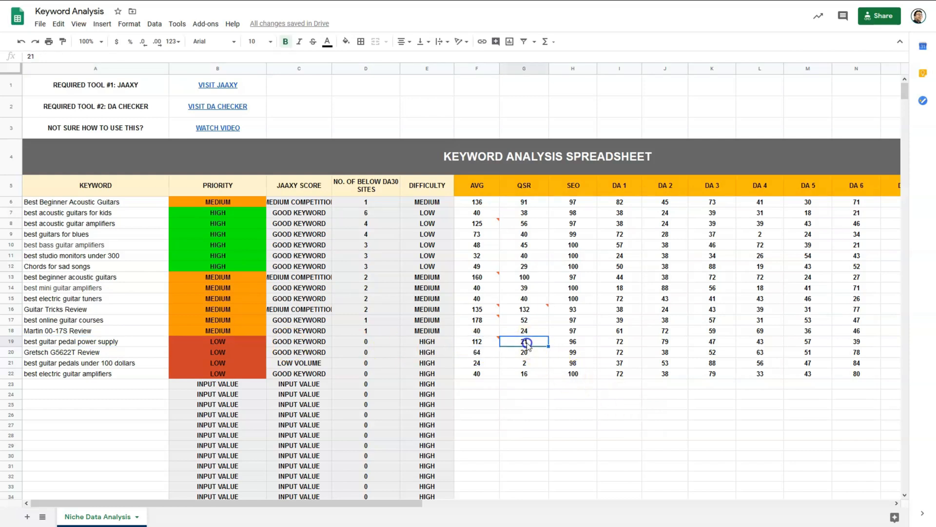
pyautogui.click(569, 342)
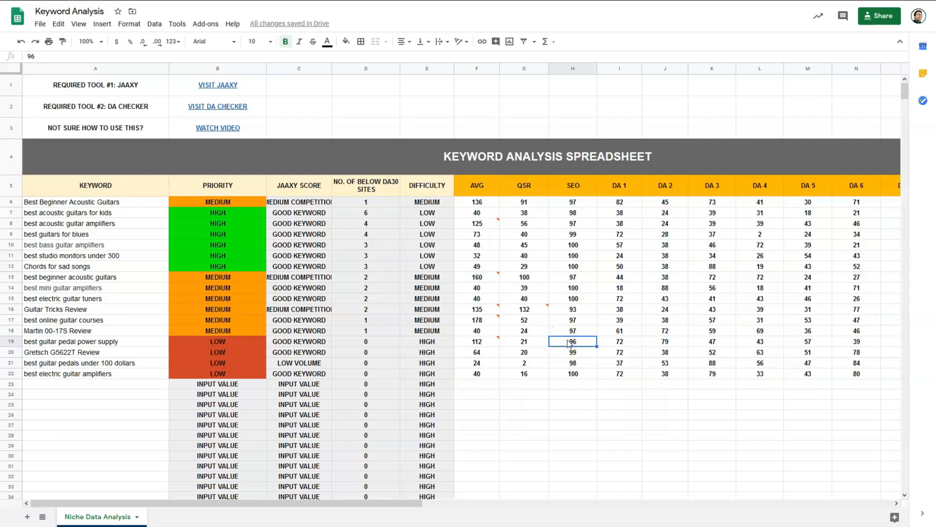
pyautogui.click(376, 342)
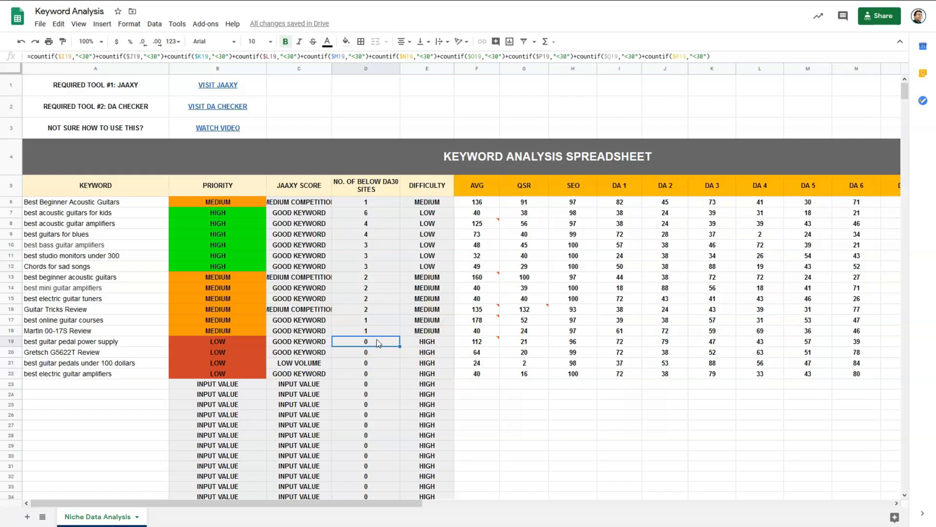
pyautogui.click(250, 343)
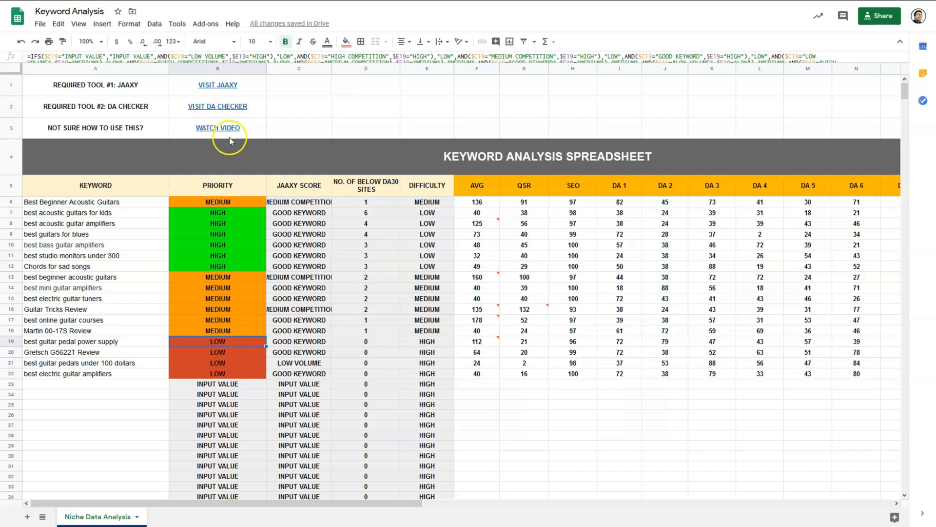
pyautogui.click(155, 24)
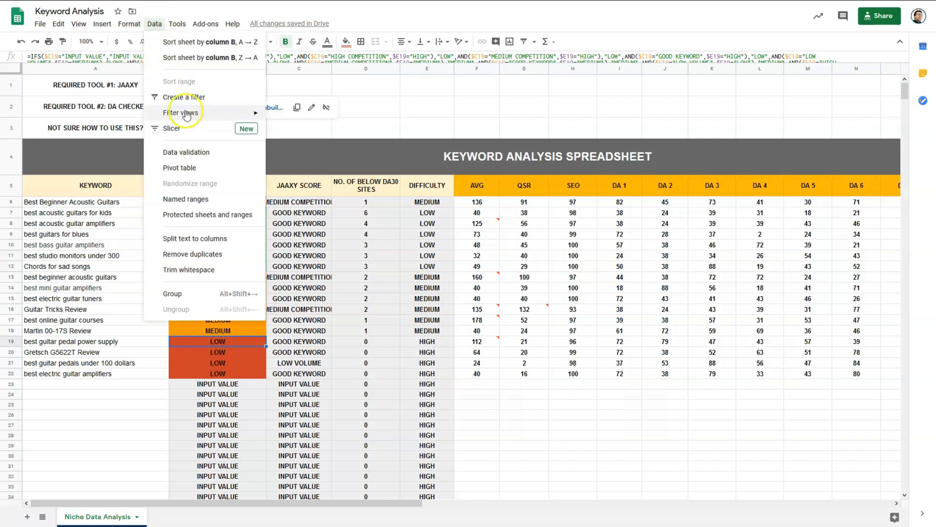
pyautogui.moveTo(181, 113)
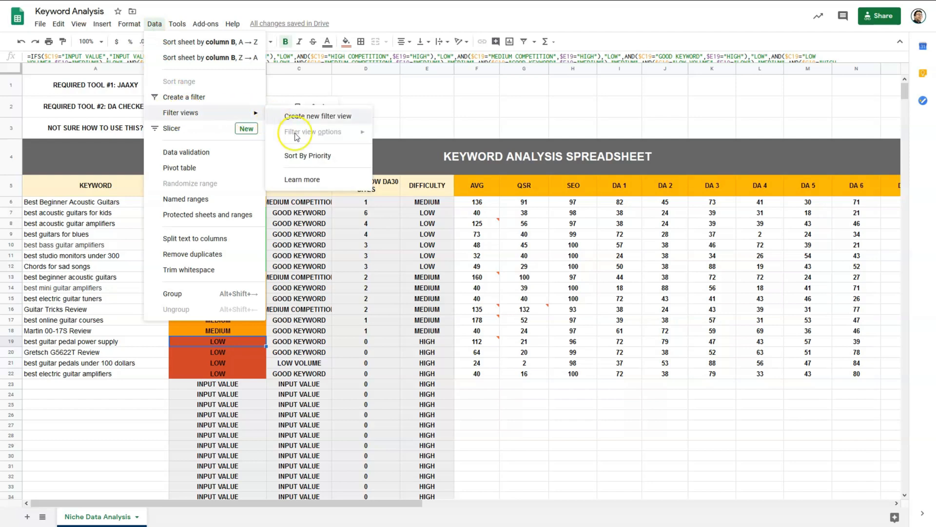
# - Apply the Sort By Priority filter view and sort PRIORITY by green fill colour so HIGH keywords come first
pyautogui.click(308, 155)
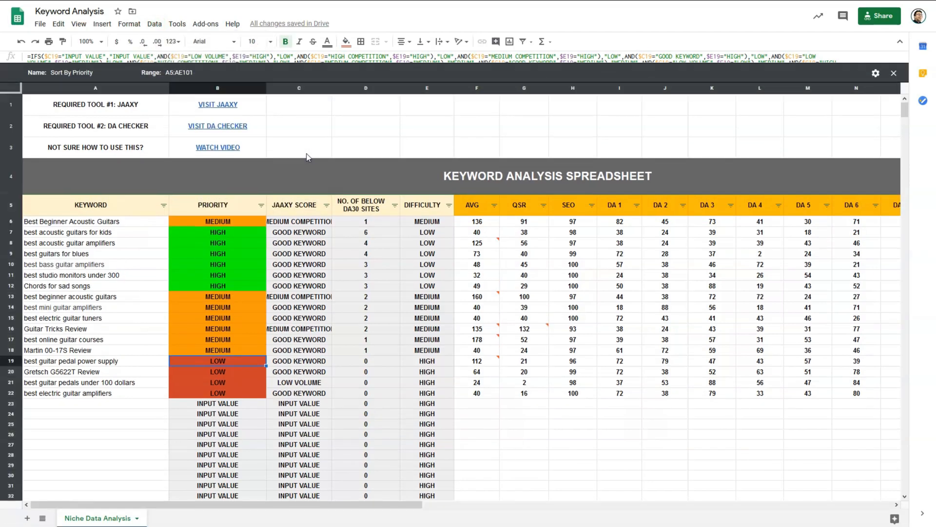
pyautogui.click(263, 206)
pyautogui.moveTo(157, 255)
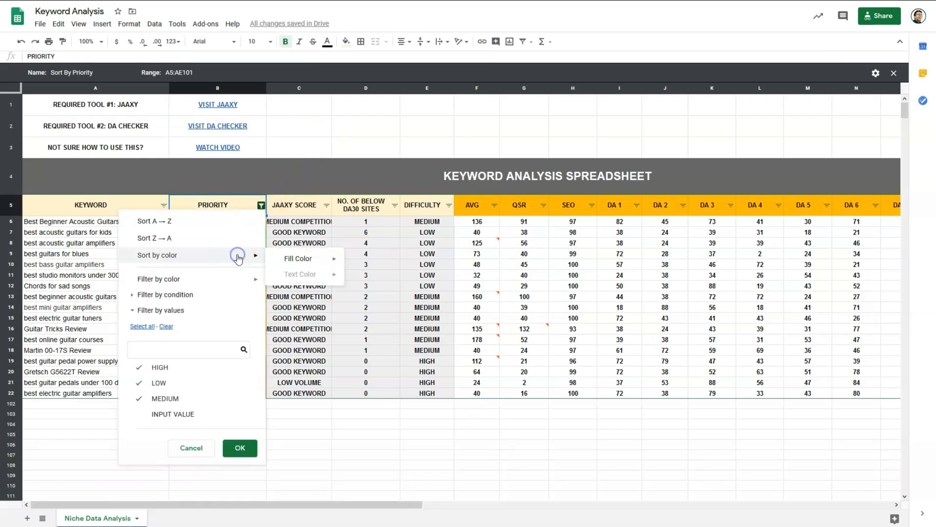
pyautogui.moveTo(299, 259)
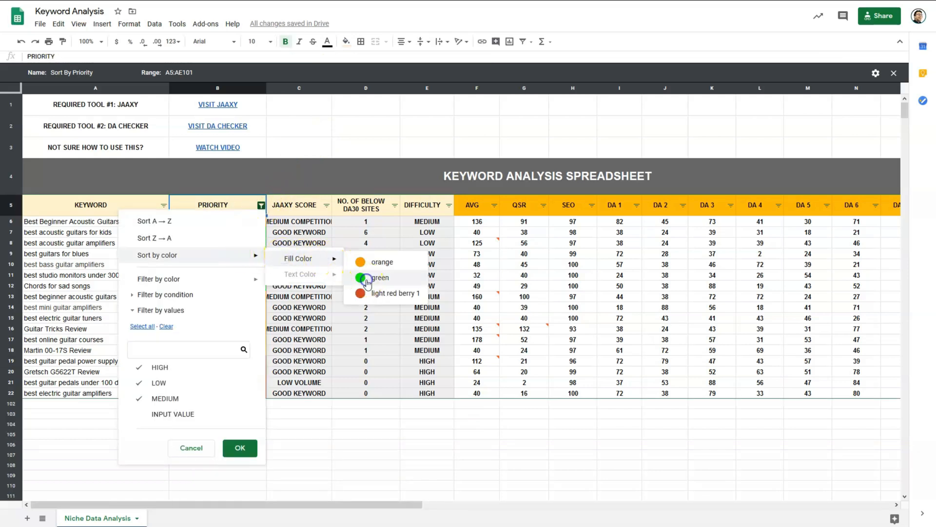
pyautogui.click(366, 278)
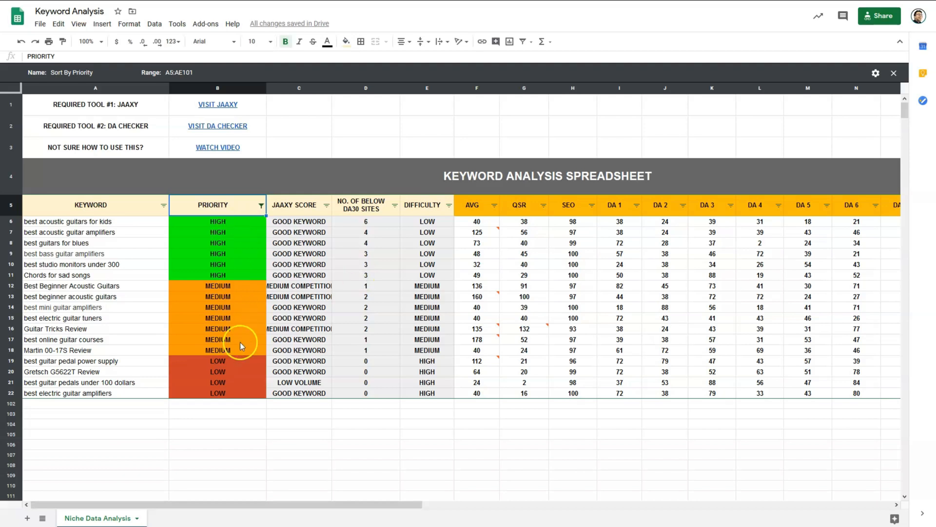
pyautogui.click(142, 222)
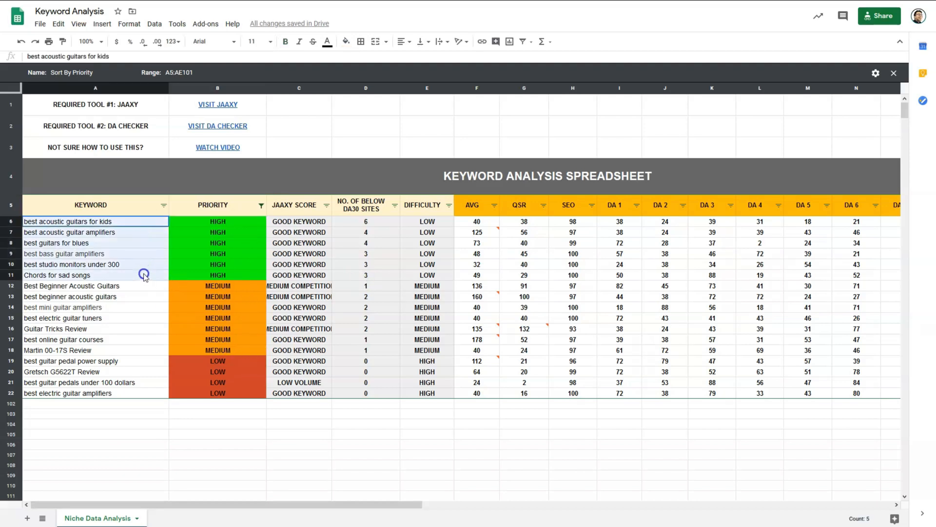